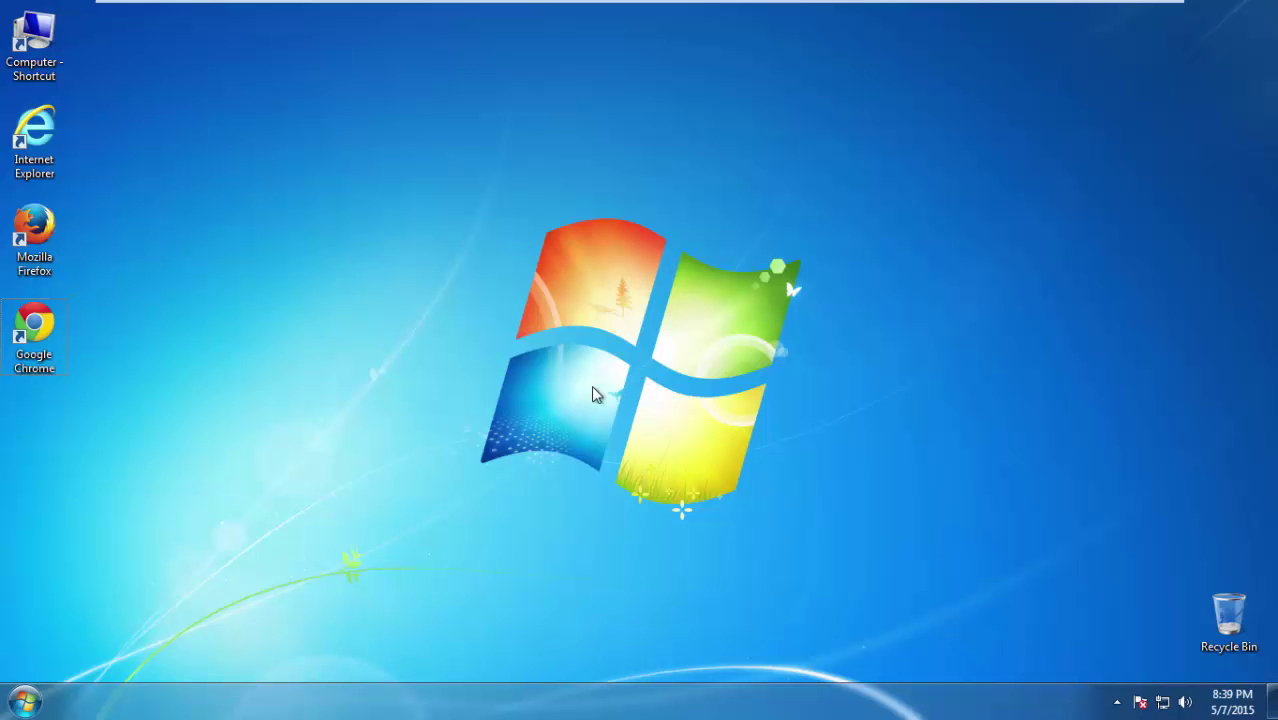
# - Open the list of installed programs for uninstalling and sort it by installation date with the newest first
pyautogui.click(25, 702)
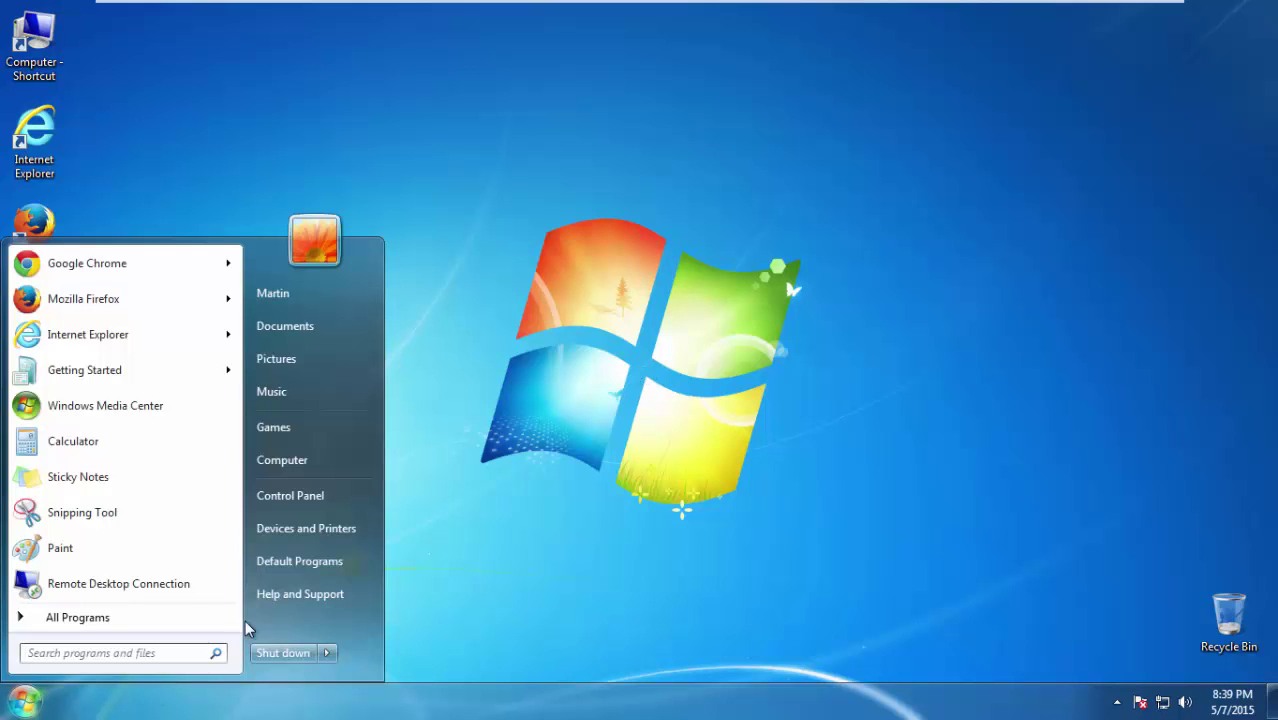
pyautogui.click(311, 497)
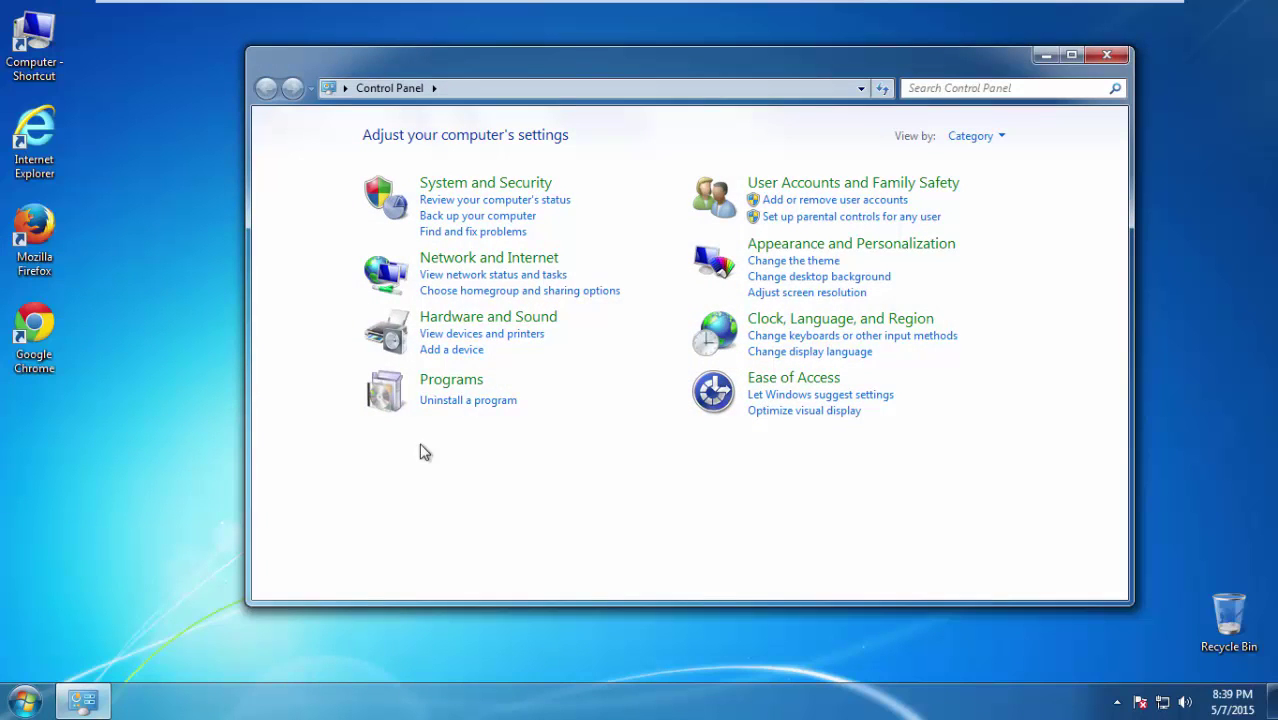
pyautogui.click(467, 401)
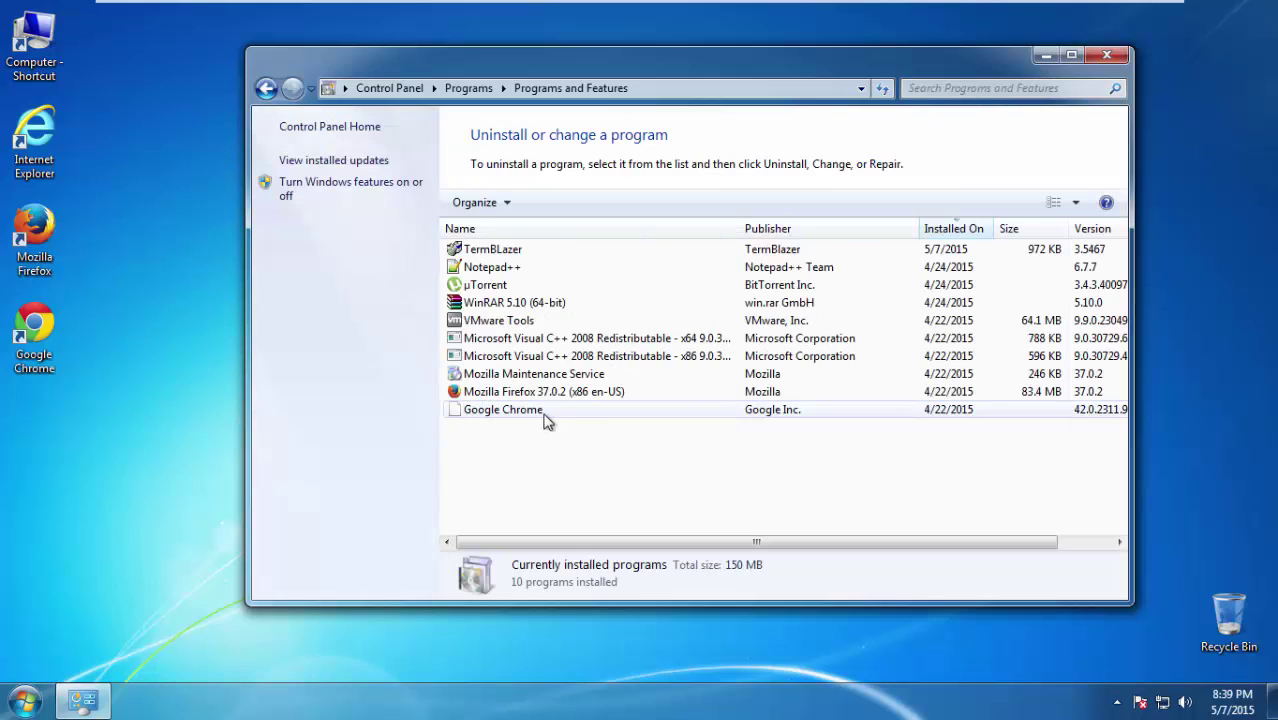
pyautogui.click(944, 231)
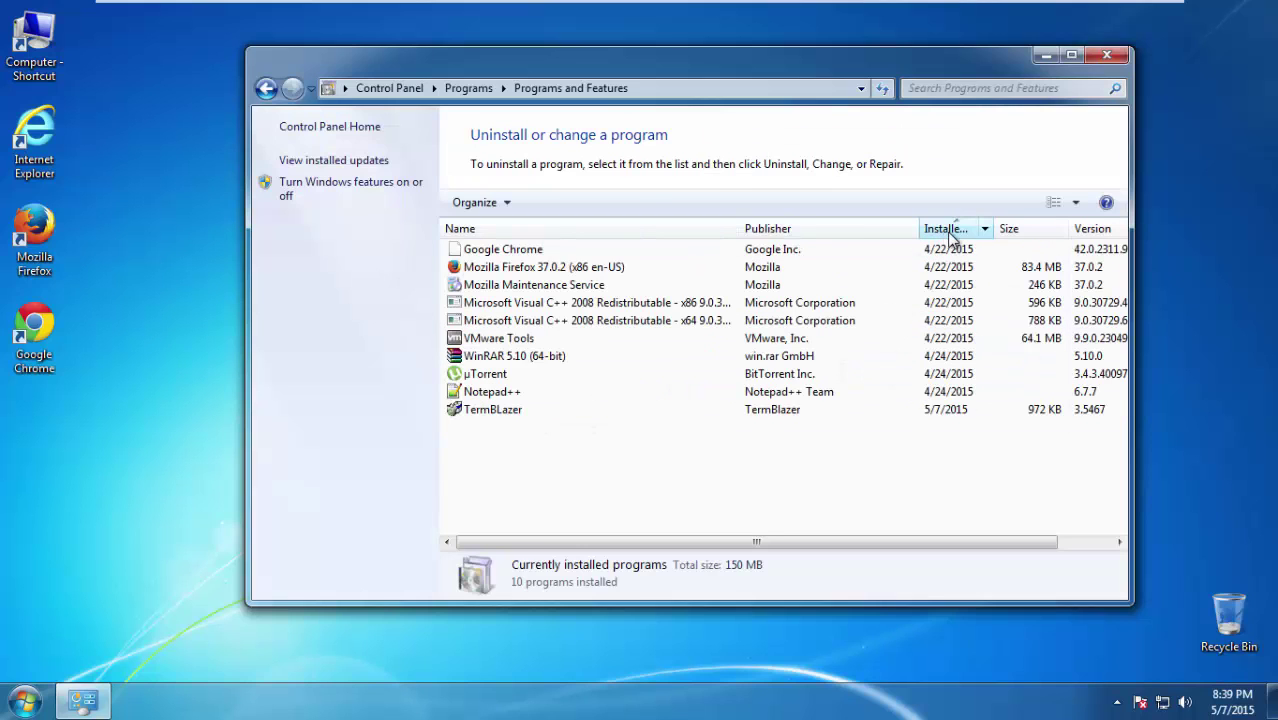
pyautogui.click(948, 230)
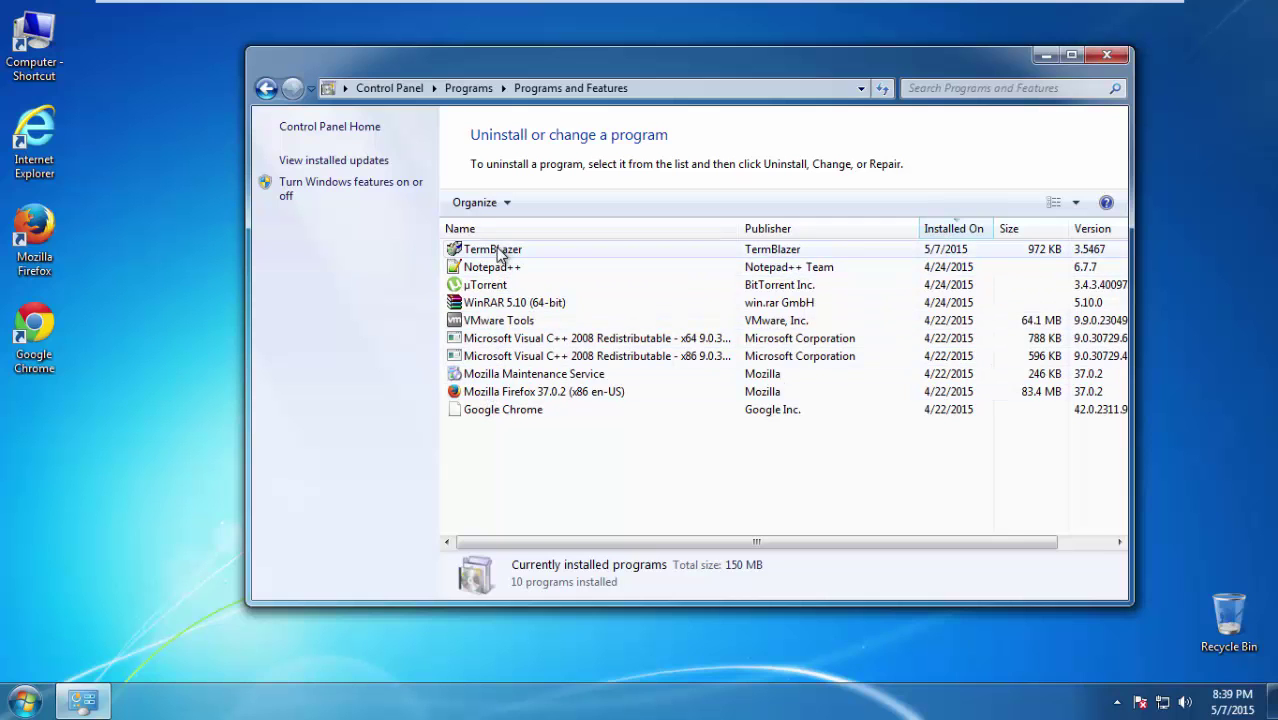
# - Uninstall TermBlazer, finish its uninstall wizard and close the Programs and Features window
pyautogui.click(497, 251)
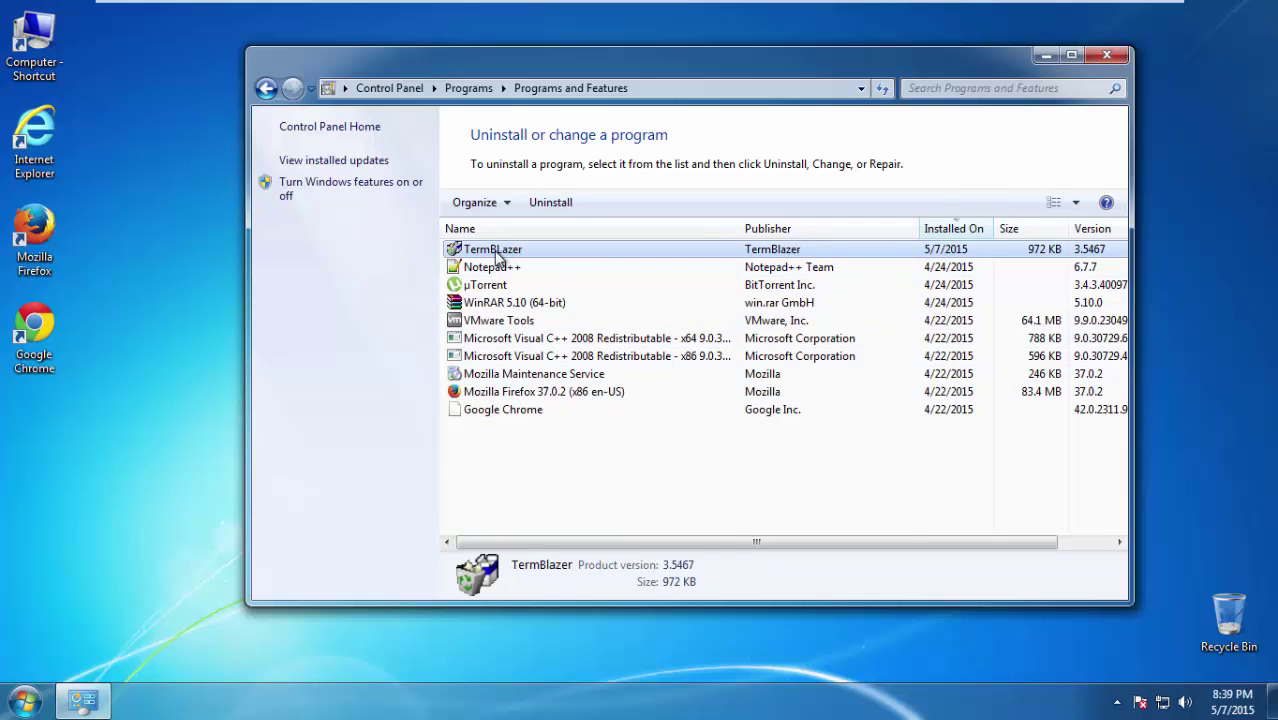
pyautogui.rightClick(496, 257)
pyautogui.click(533, 265)
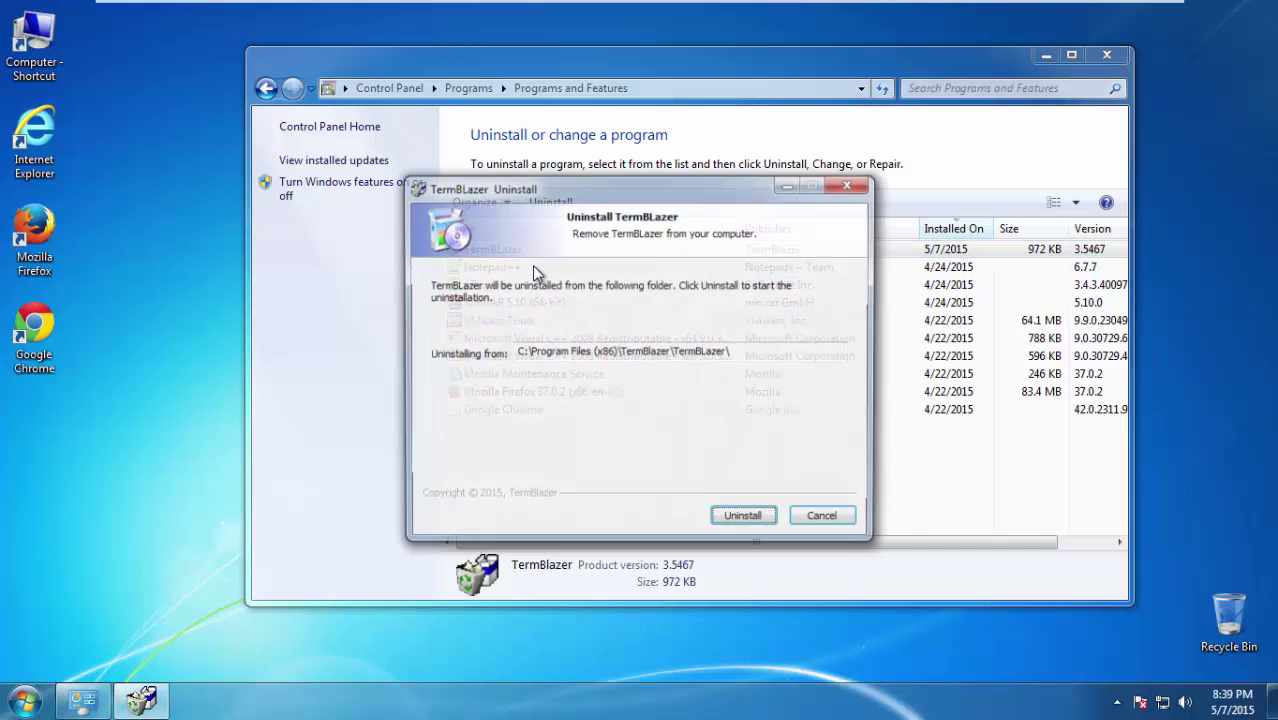
pyautogui.click(737, 517)
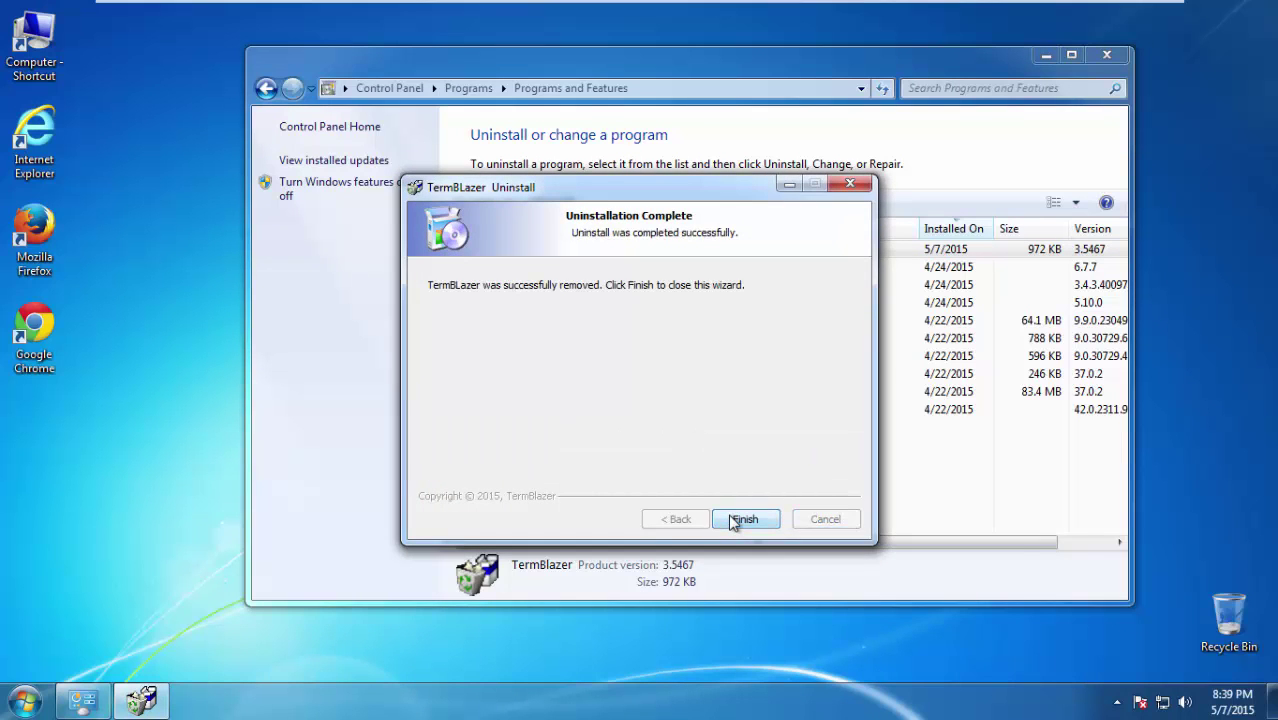
pyautogui.click(733, 520)
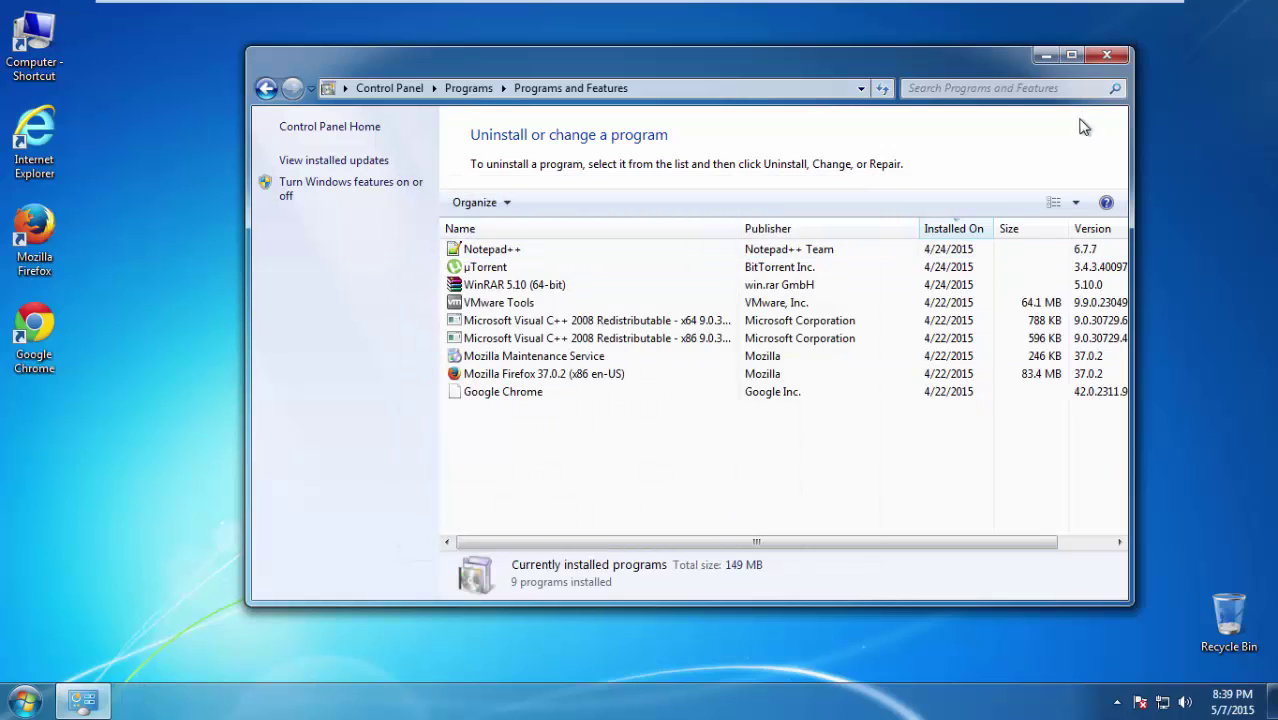
pyautogui.click(1105, 56)
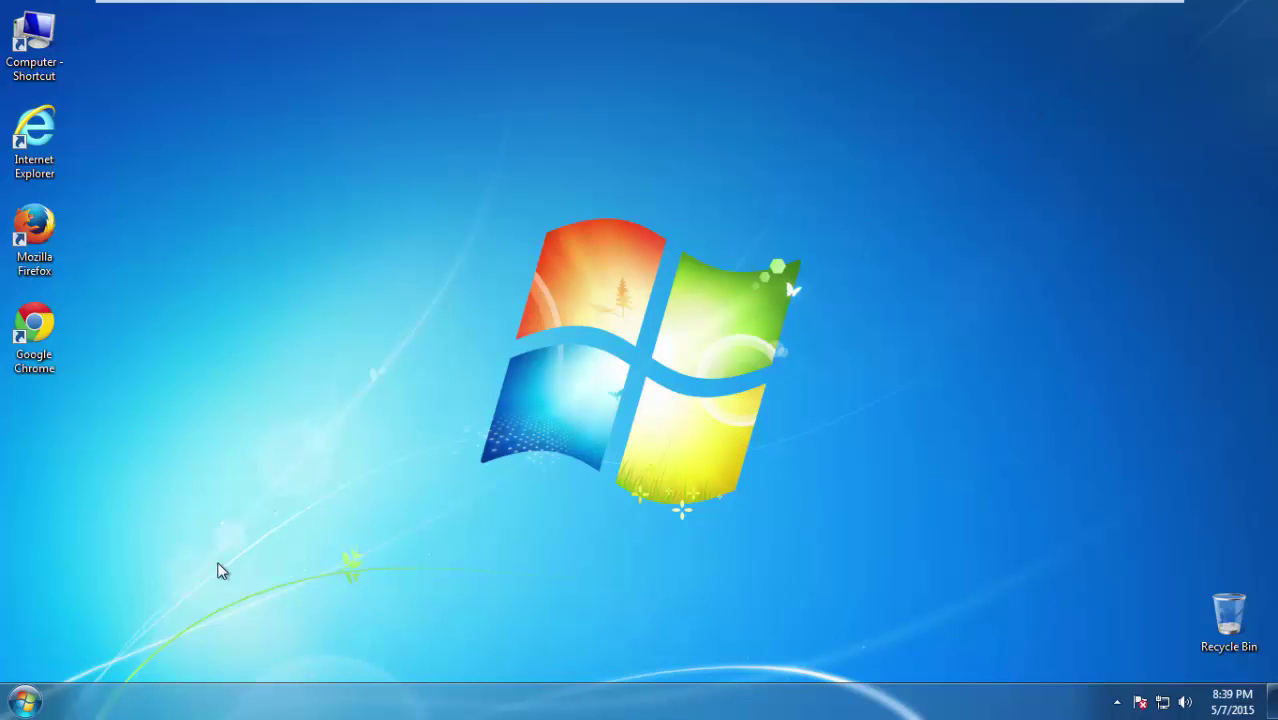
# - Restart the computer and boot Windows 7 into Safe Mode from the Advanced Boot Options
pyautogui.click(42, 697)
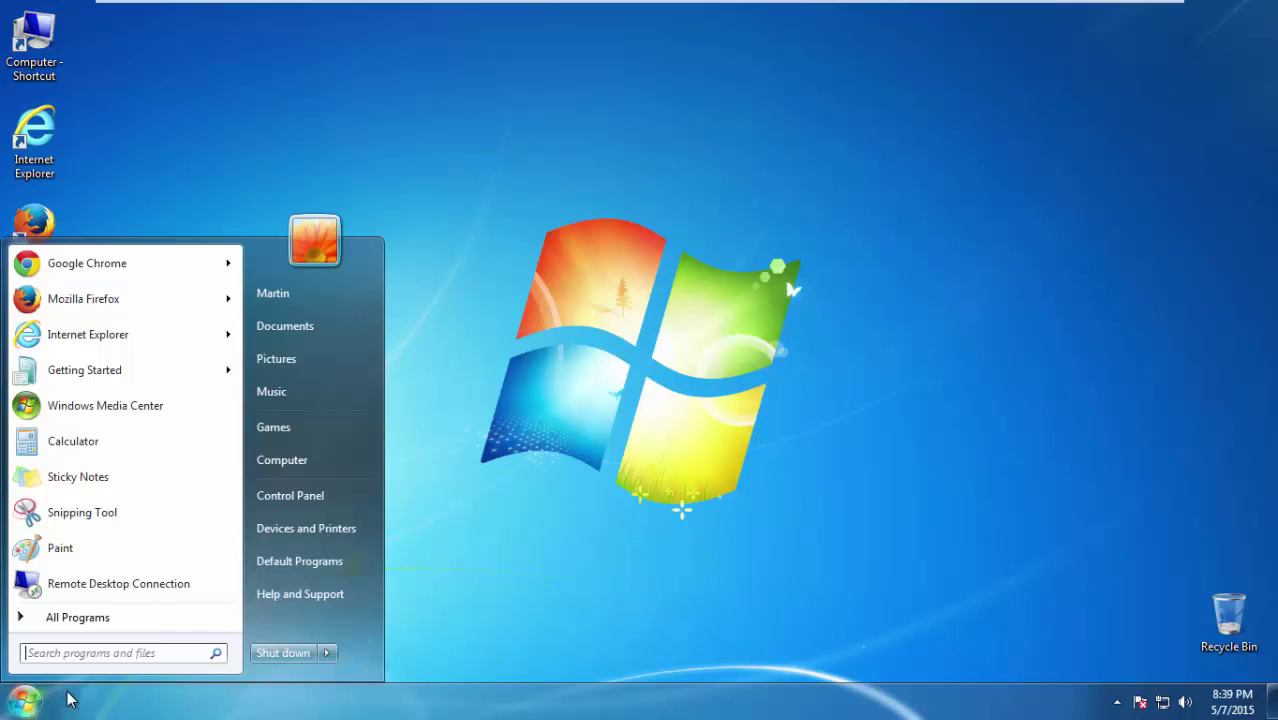
pyautogui.click(328, 653)
pyautogui.click(381, 628)
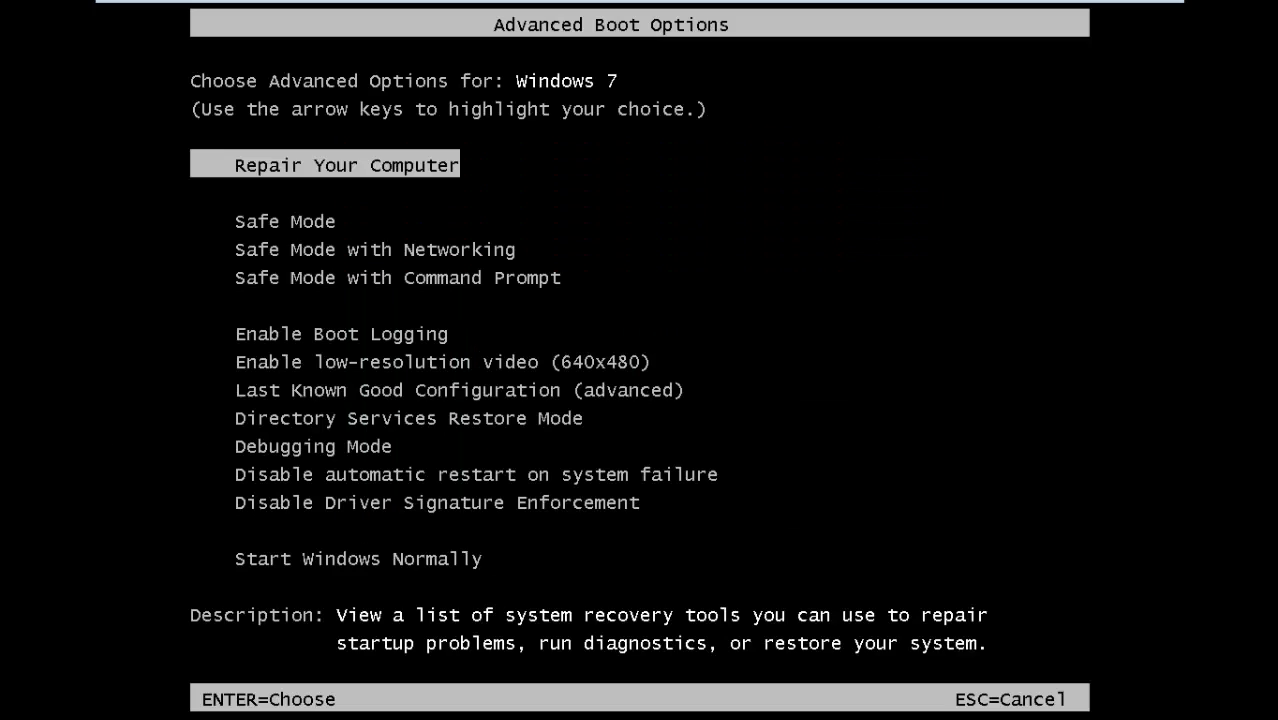
pyautogui.press('Down')
pyautogui.press('Return')
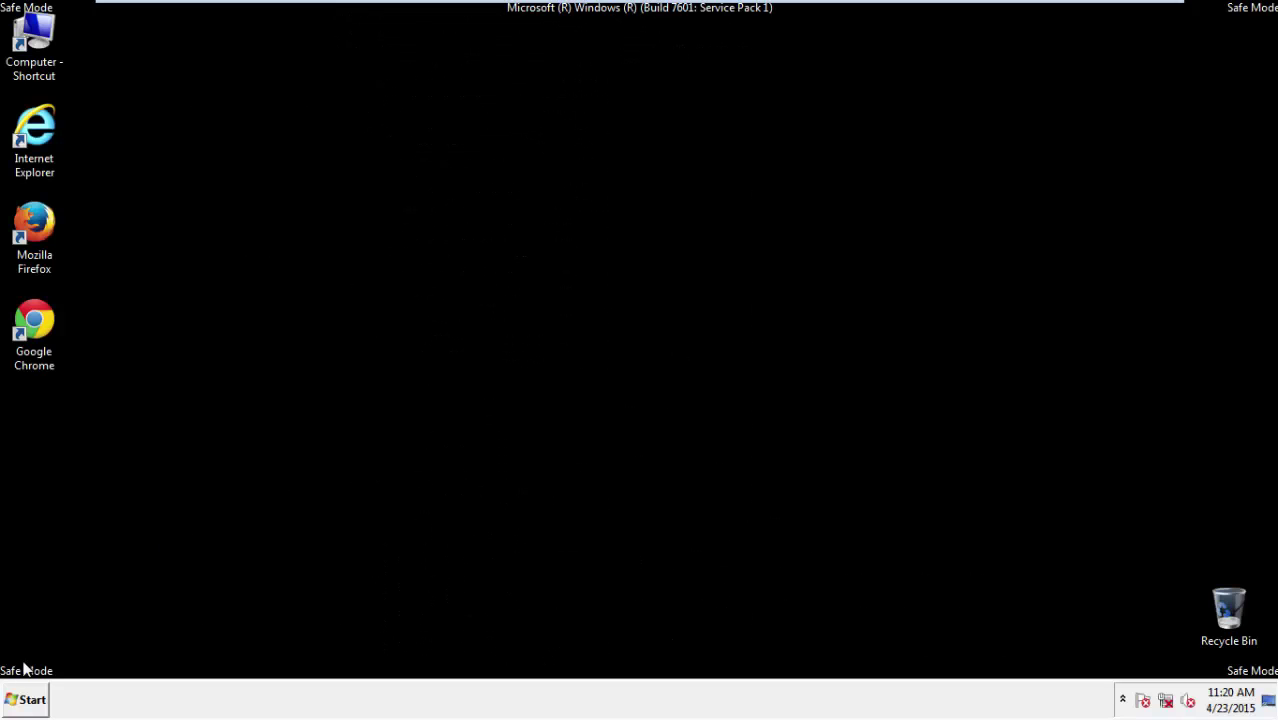
# - Search for regedit and open the Registry Editor
pyautogui.click(24, 700)
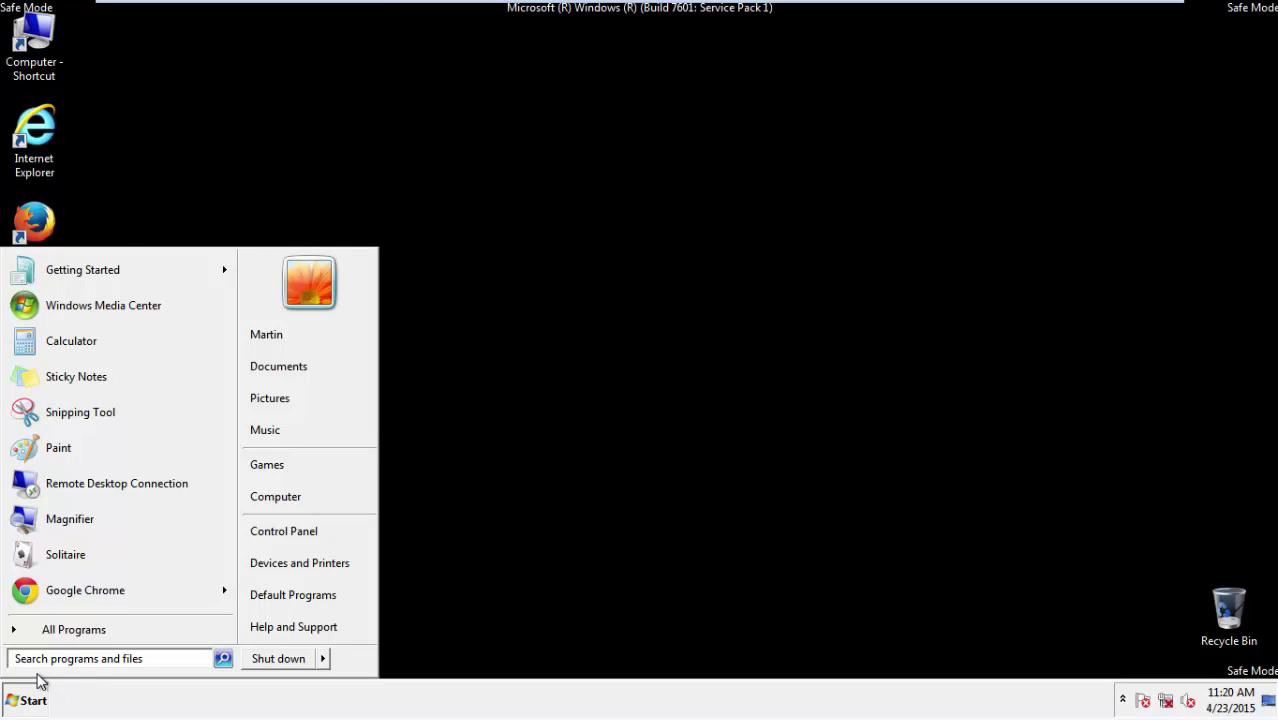
pyautogui.write('r')
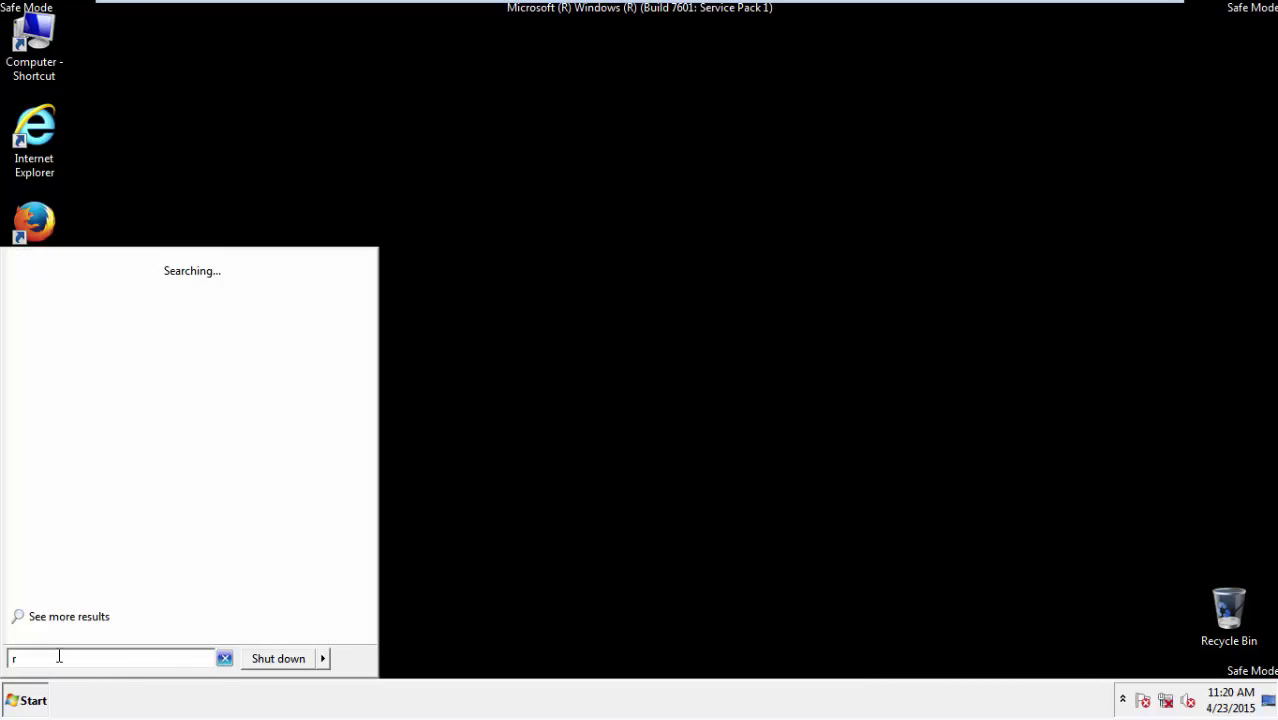
pyautogui.write('egedit')
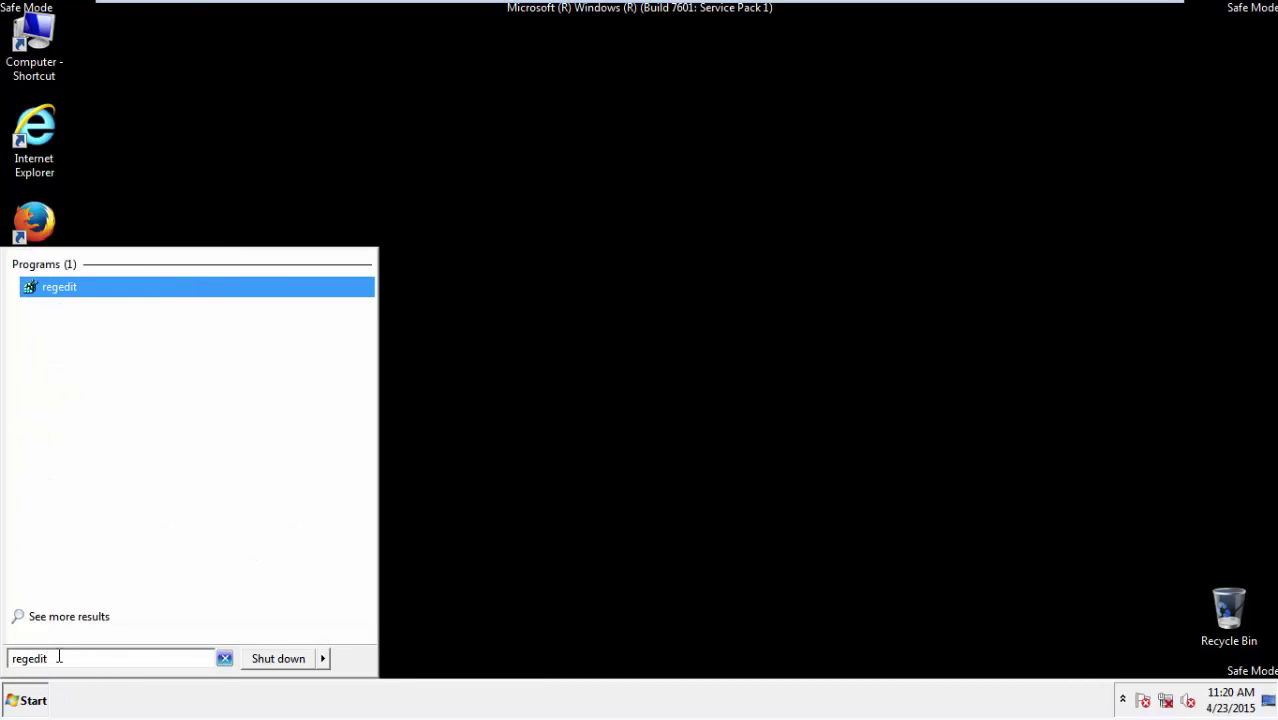
pyautogui.press('Return')
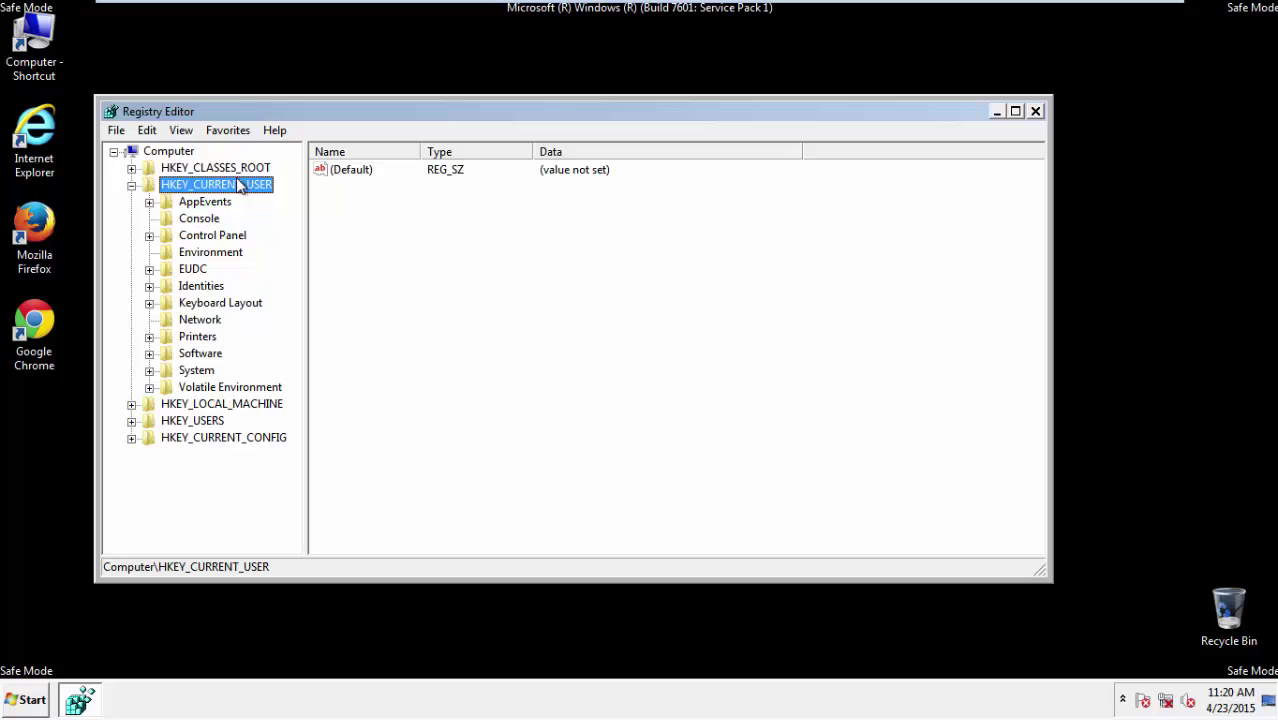
# - Open the registry key HKEY_CURRENT_USER\Software\Microsoft\Internet Explorer\Main
pyautogui.click(131, 185)
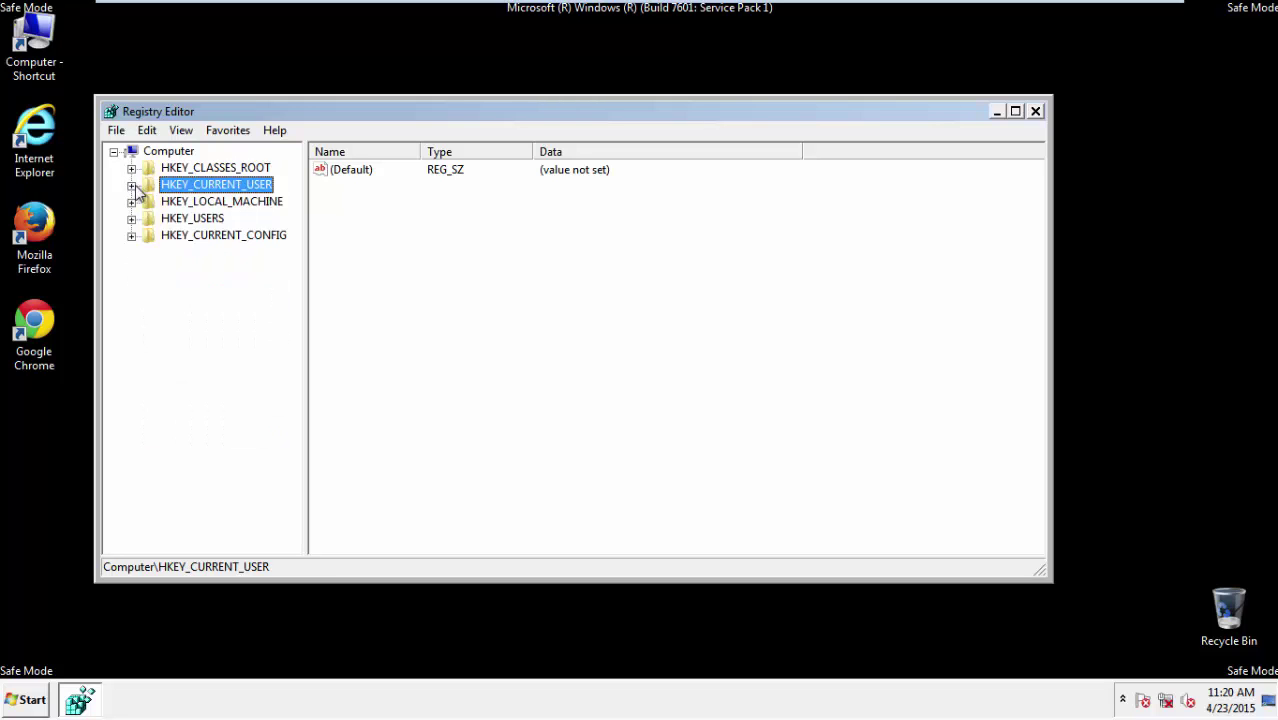
pyautogui.doubleClick(210, 188)
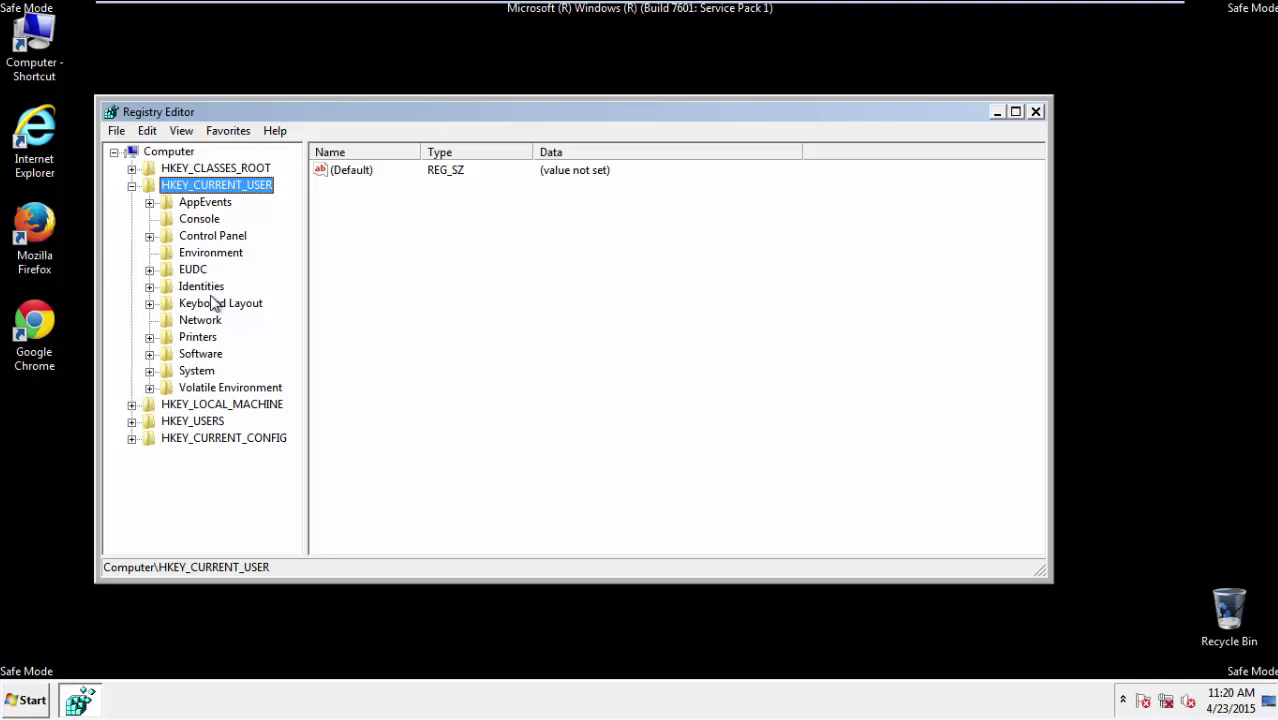
pyautogui.doubleClick(202, 356)
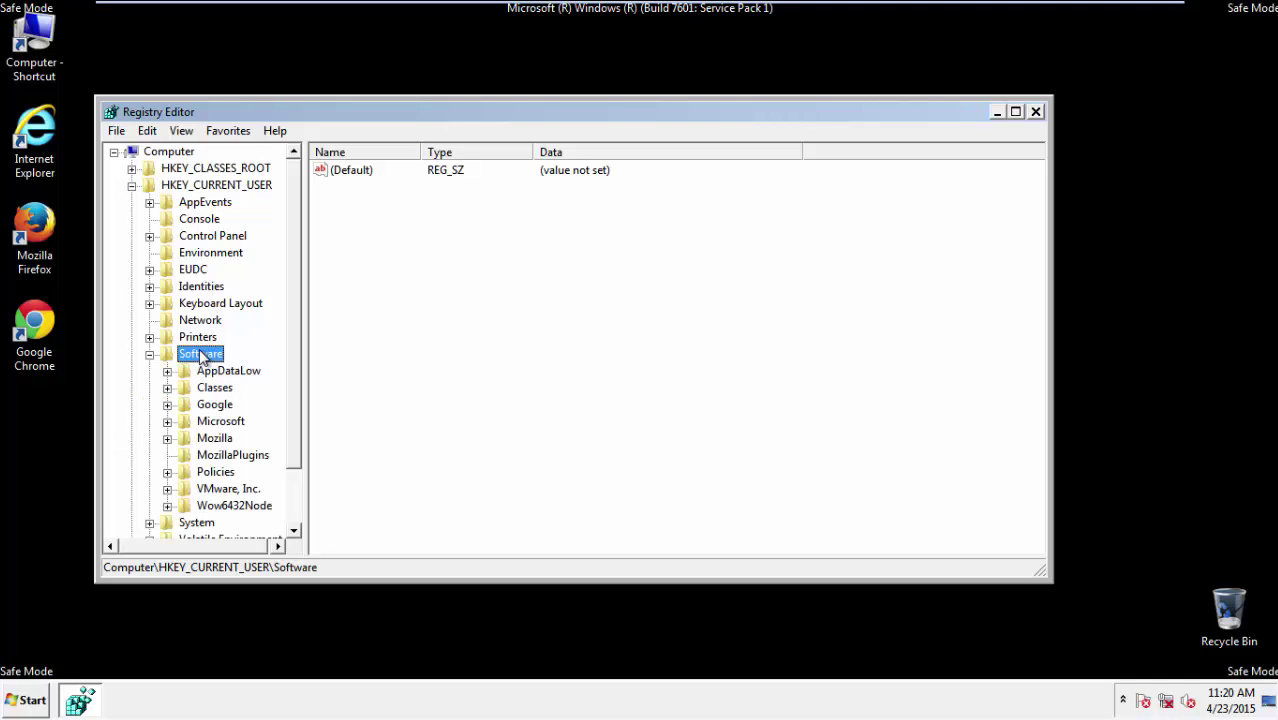
pyautogui.doubleClick(215, 422)
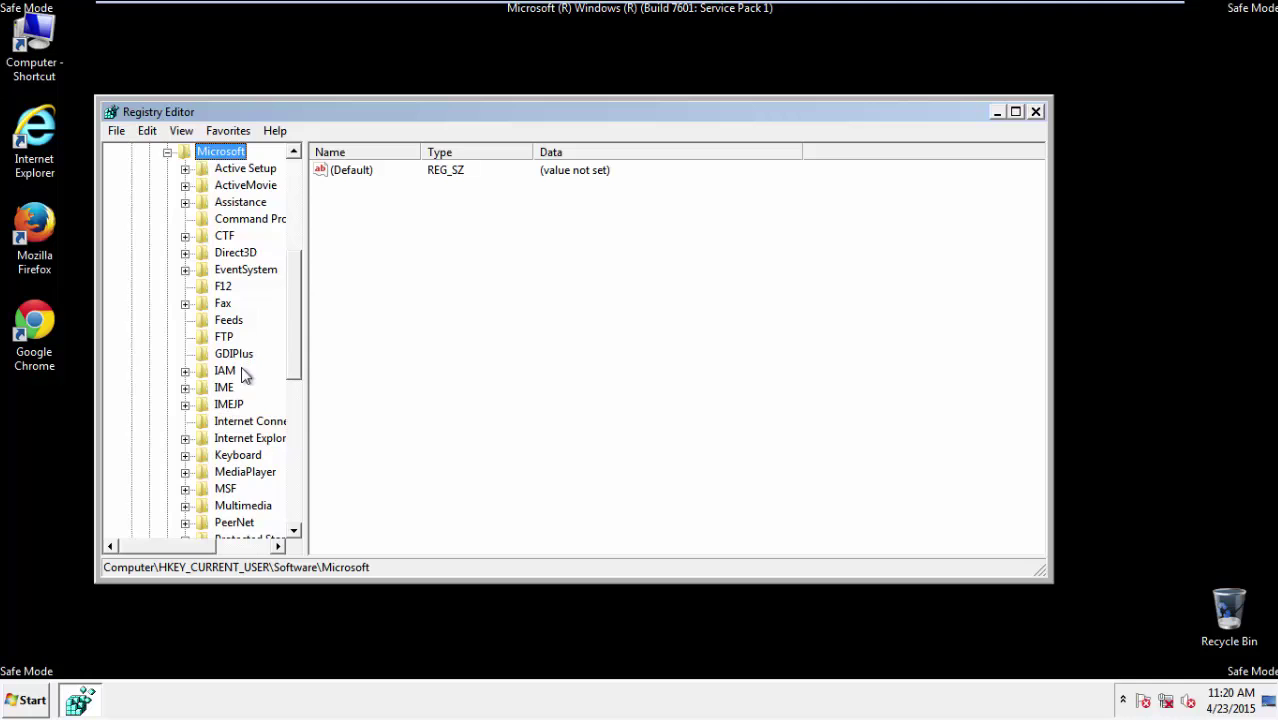
pyautogui.doubleClick(236, 440)
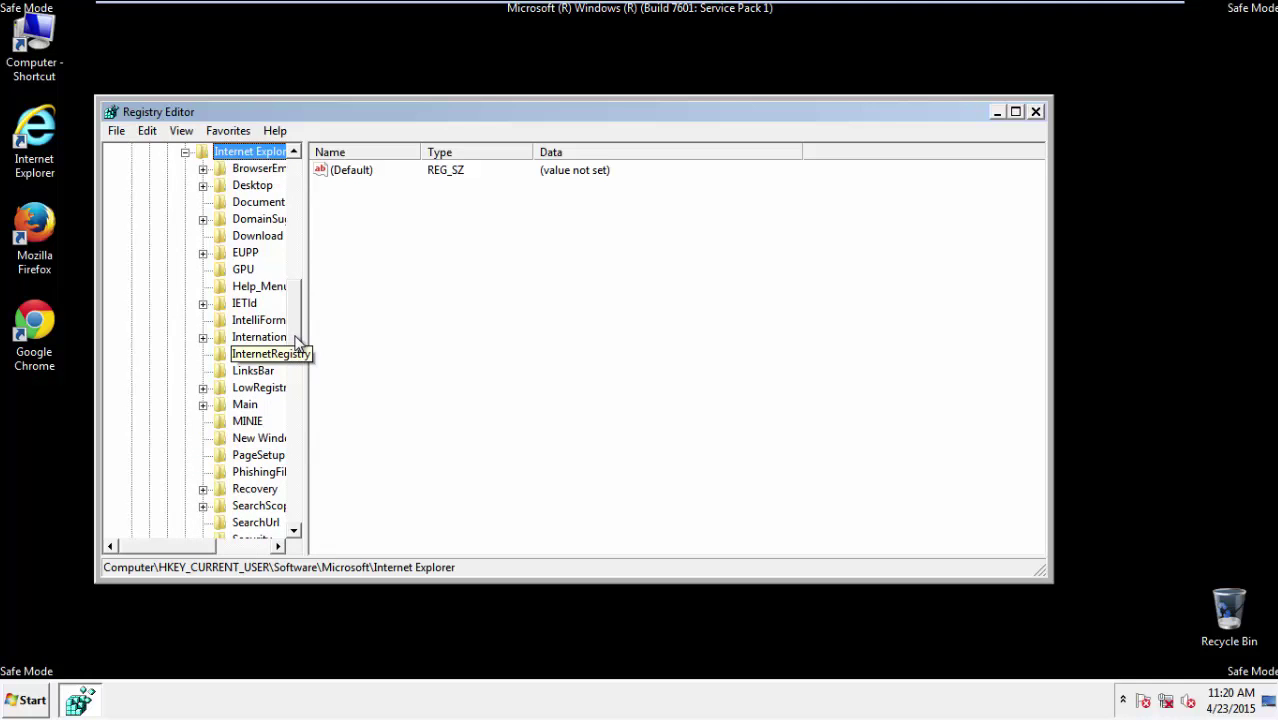
pyautogui.scroll(-2, 298, 340)
pyautogui.doubleClick(245, 305)
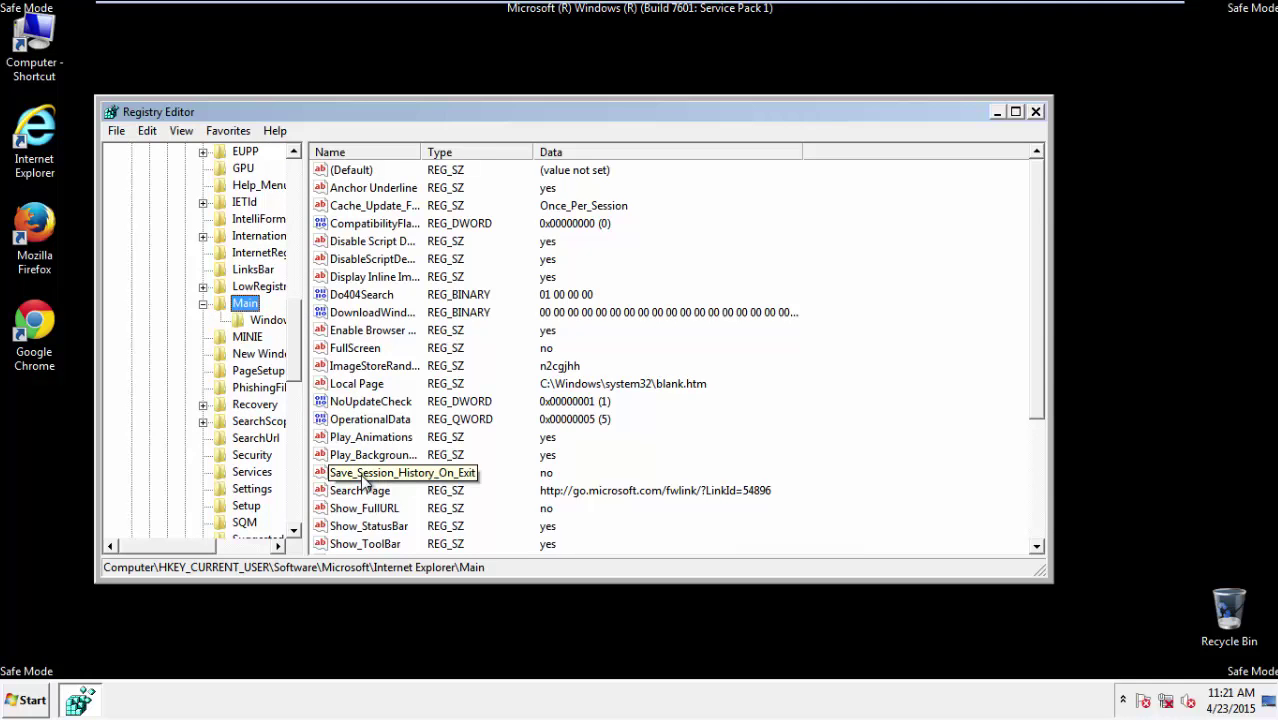
# - Delete the Start Page value from the Internet Explorer Main key and close the Registry Editor
pyautogui.scroll(-3, 362, 480)
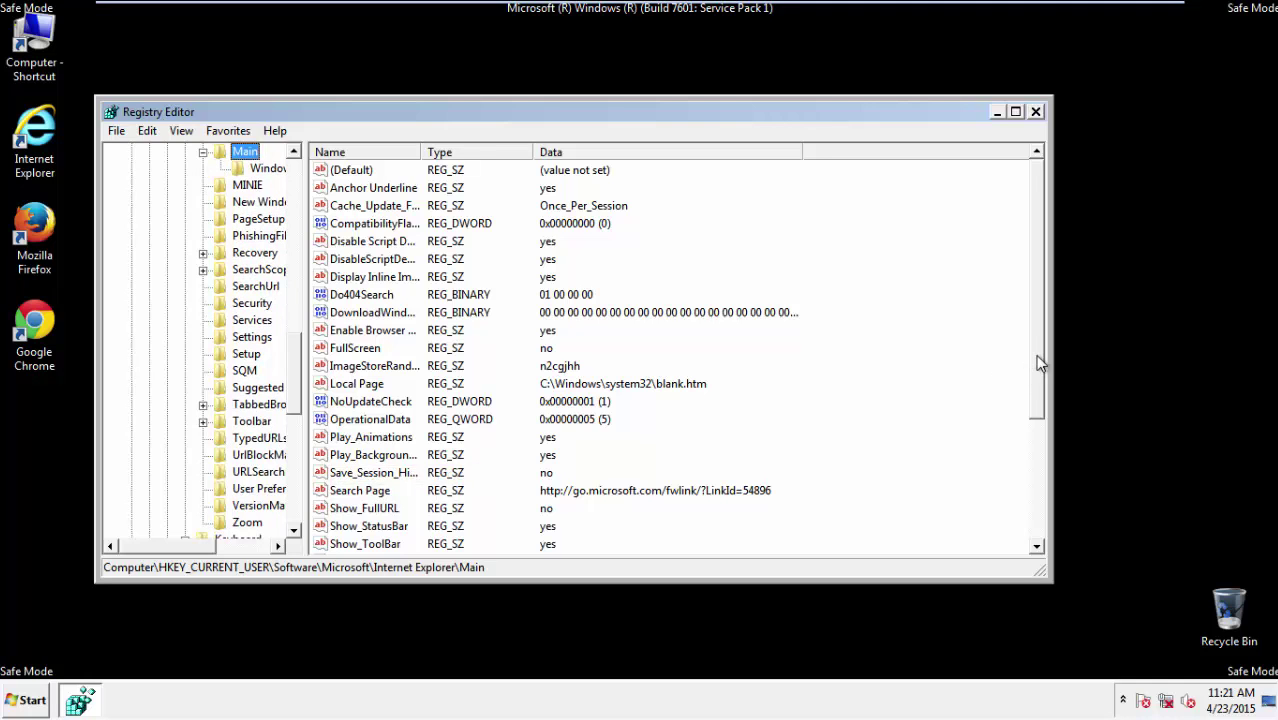
pyautogui.moveTo(1040, 363); pyautogui.dragTo(1033, 476)
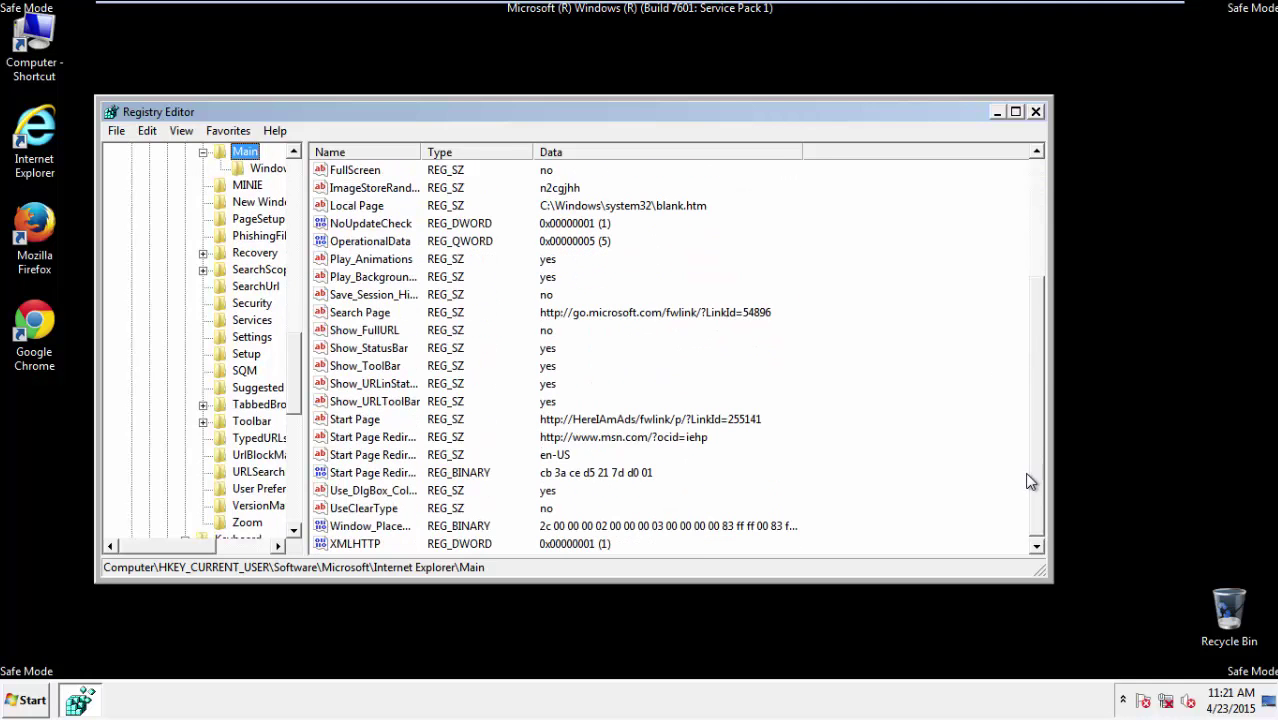
pyautogui.click(368, 419)
pyautogui.rightClick(341, 428)
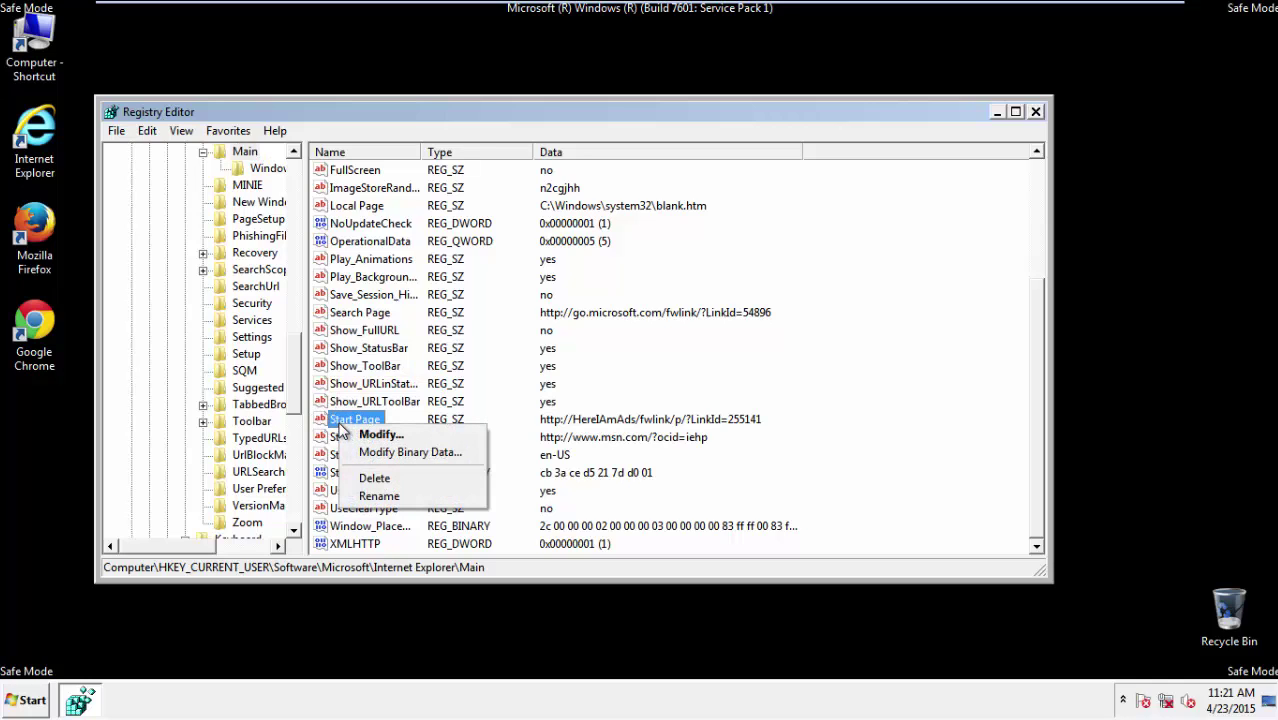
pyautogui.click(374, 478)
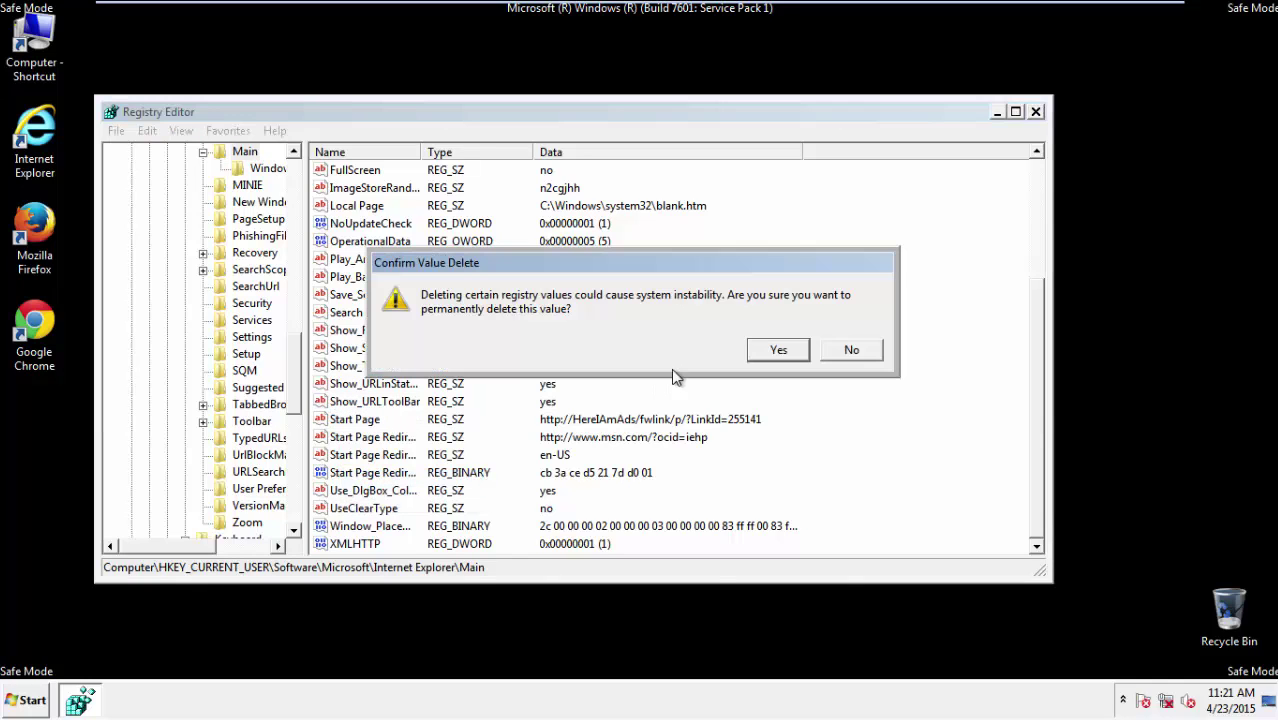
pyautogui.click(772, 348)
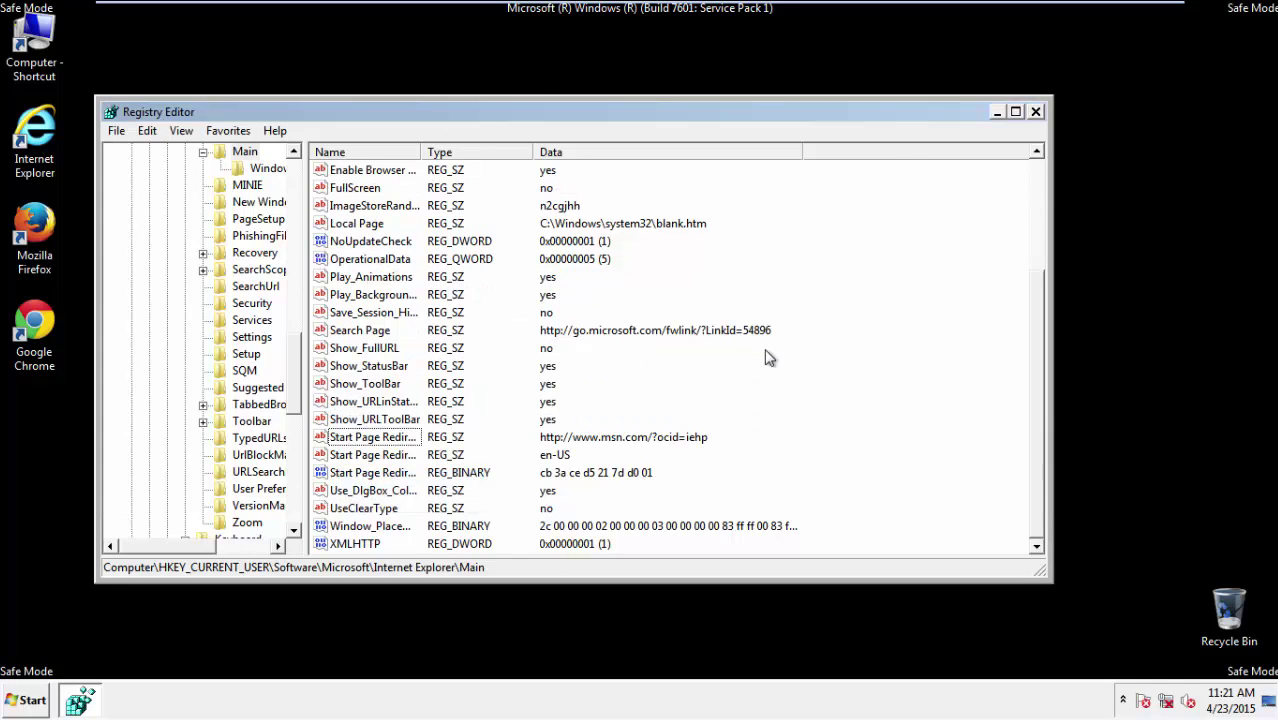
pyautogui.click(1035, 113)
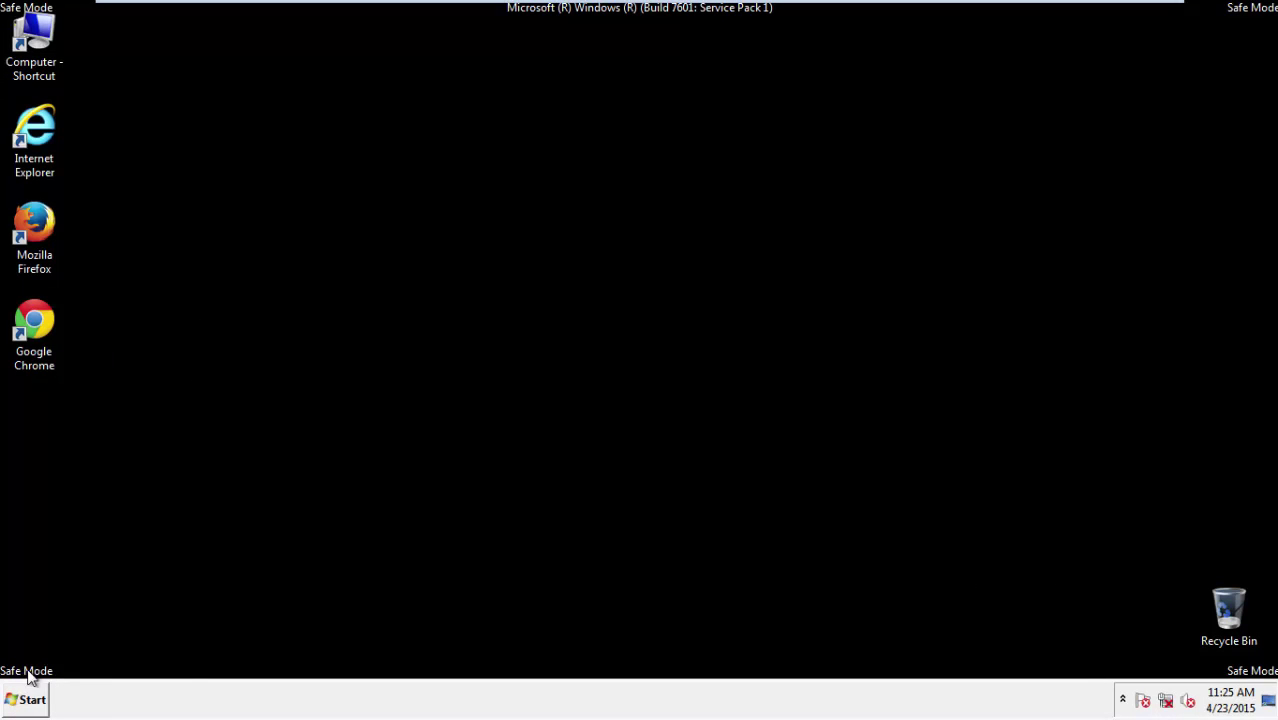
# - Start Mozilla Firefox and decline making it the default browser for now
pyautogui.click(45, 235)
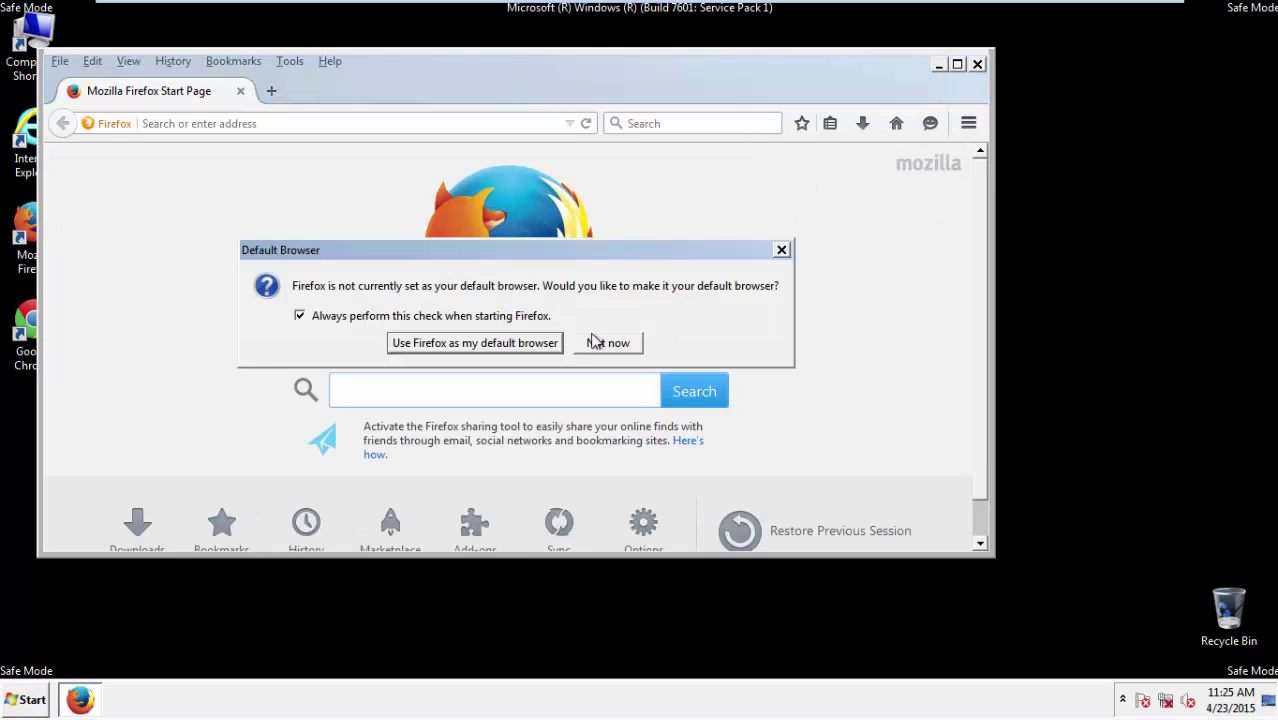
pyautogui.click(624, 343)
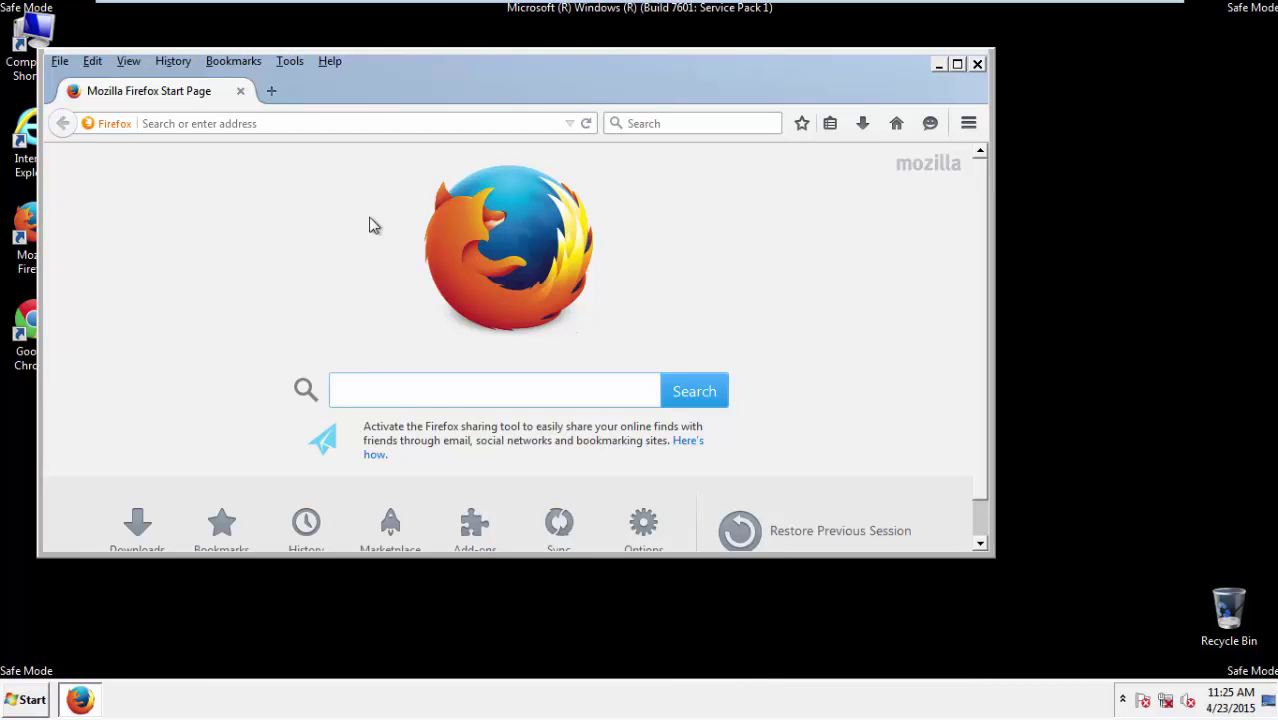
# - Hide the Firefox menu bar and show it again
pyautogui.rightClick(392, 77)
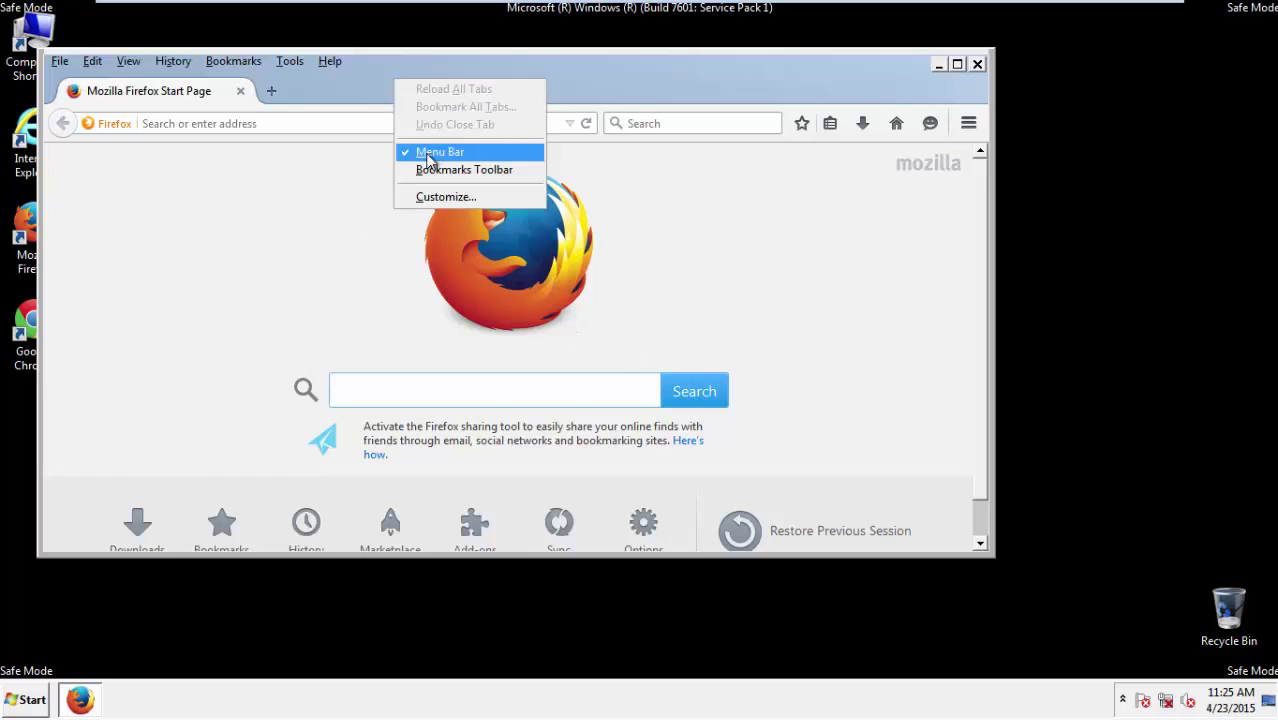
pyautogui.click(427, 156)
pyautogui.rightClick(402, 82)
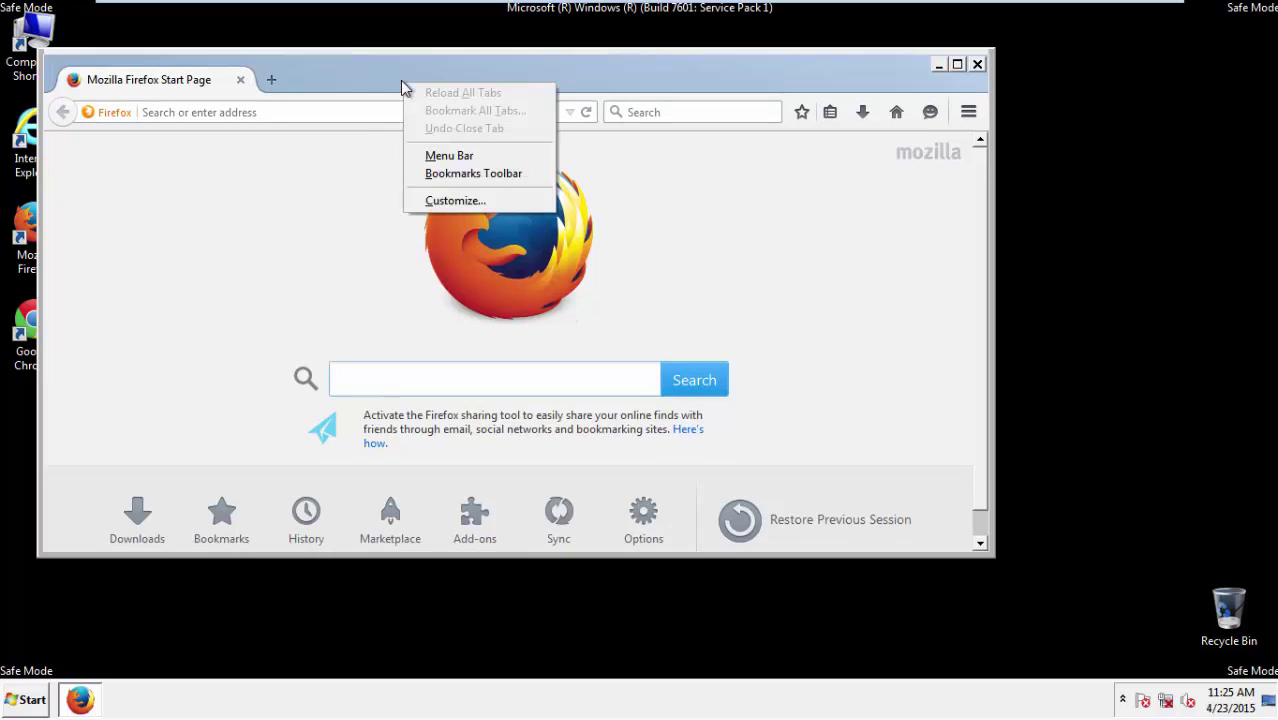
pyautogui.click(427, 156)
# - Clear all Firefox history for the time range Everything, including cookies, cache, active logins, offline website data and site preferences
pyautogui.click(182, 65)
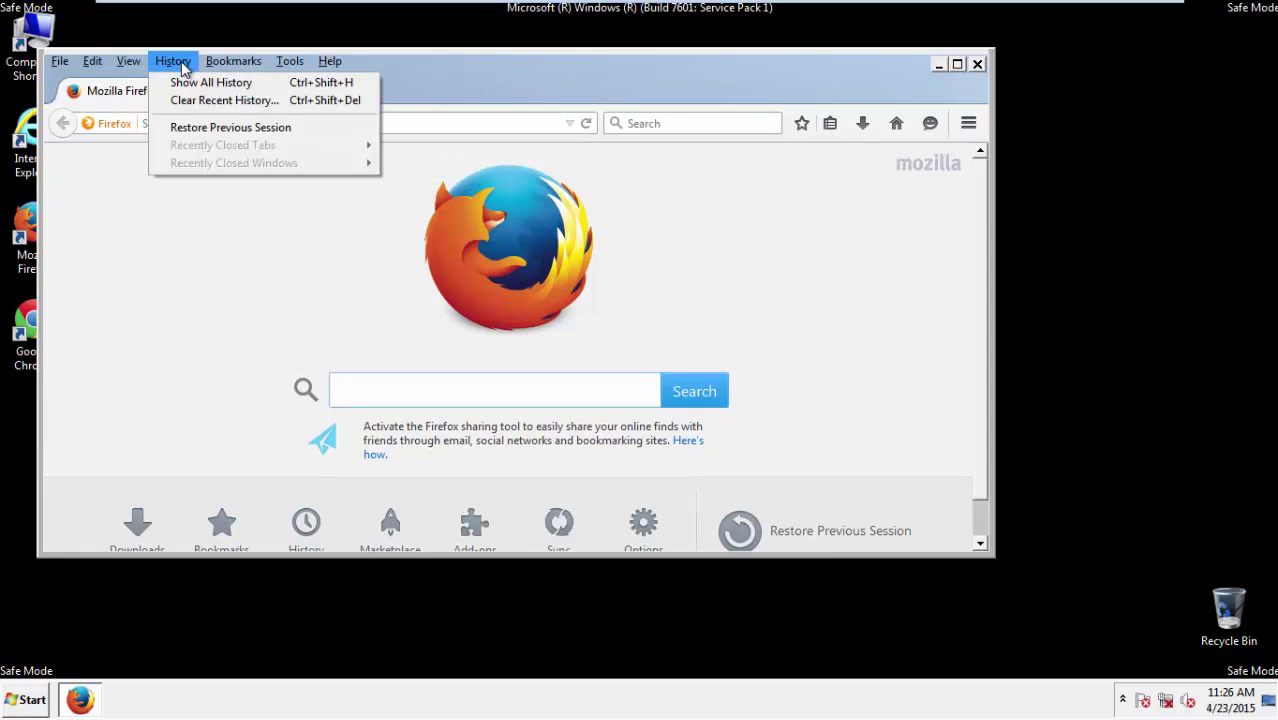
pyautogui.click(200, 100)
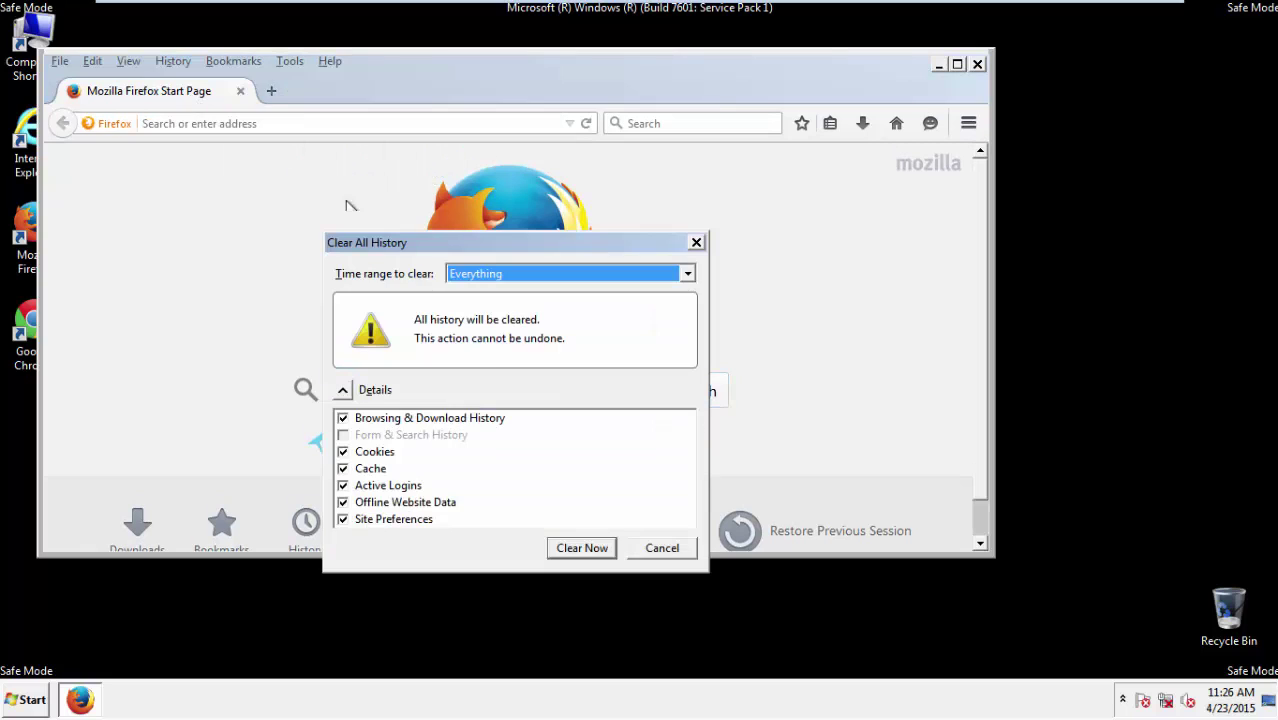
pyautogui.click(455, 276)
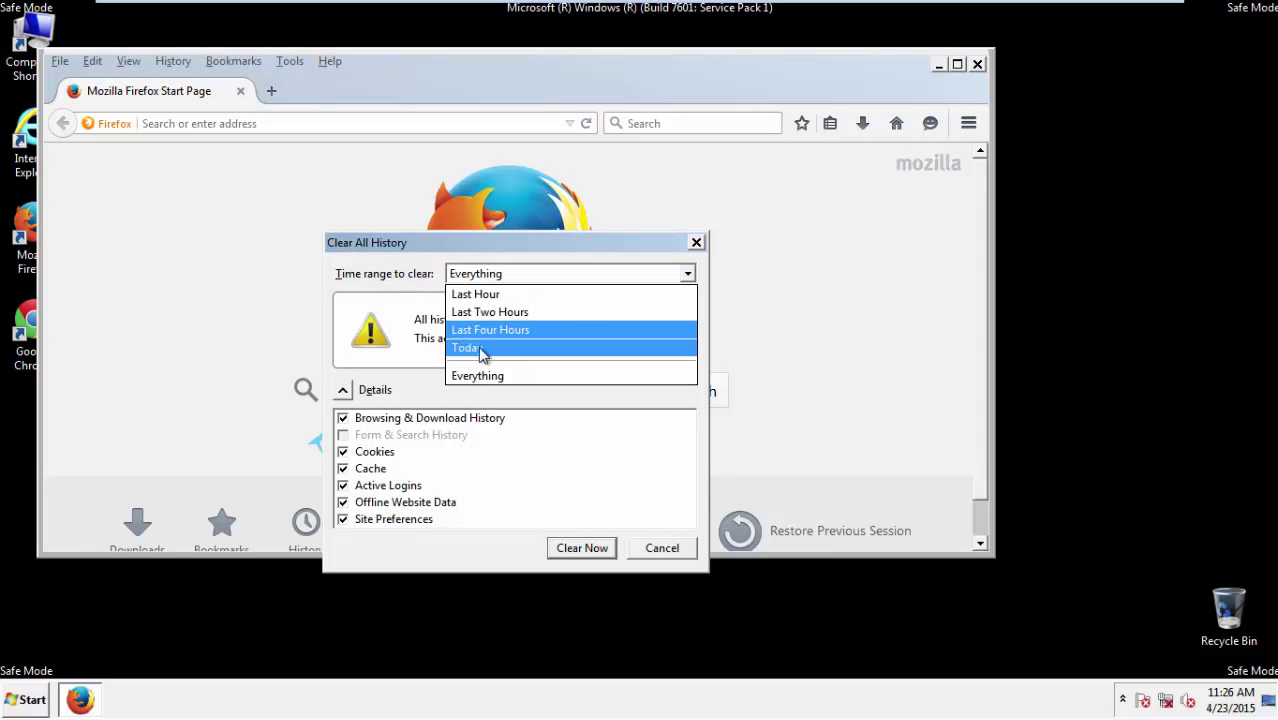
pyautogui.click(478, 375)
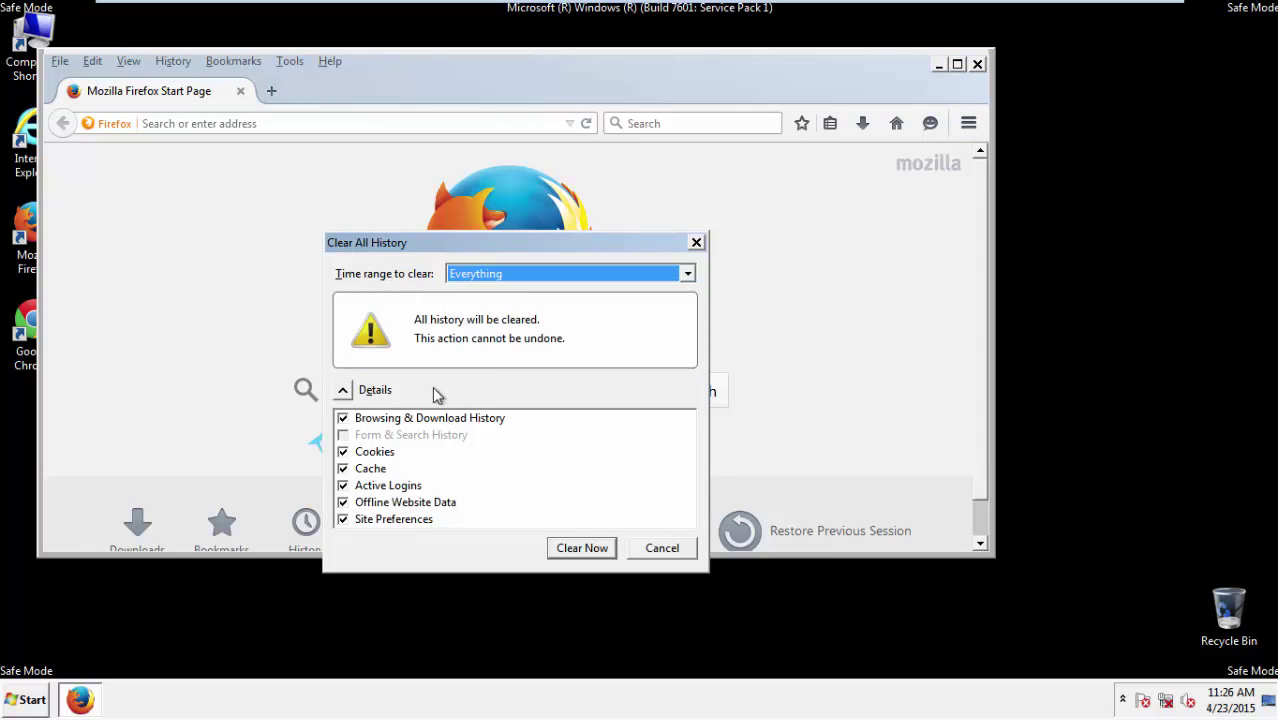
pyautogui.click(342, 502)
pyautogui.click(342, 502)
pyautogui.click(343, 519)
pyautogui.click(343, 519)
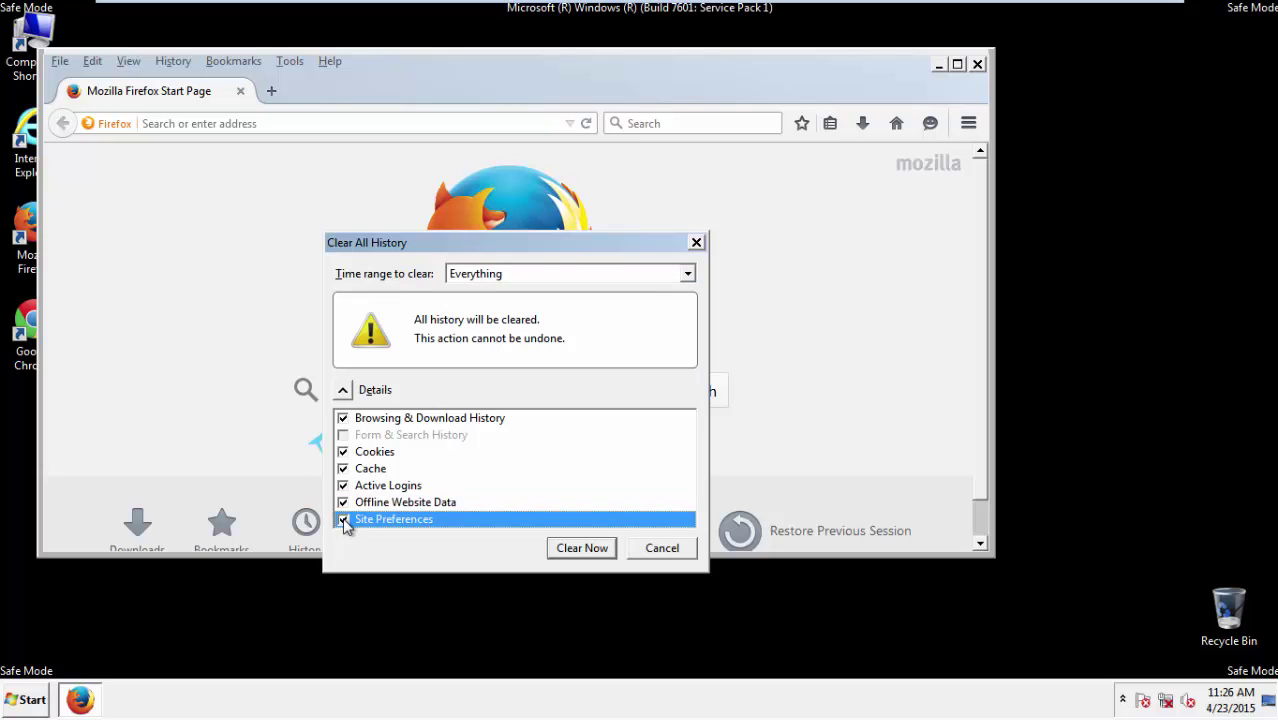
pyautogui.click(580, 549)
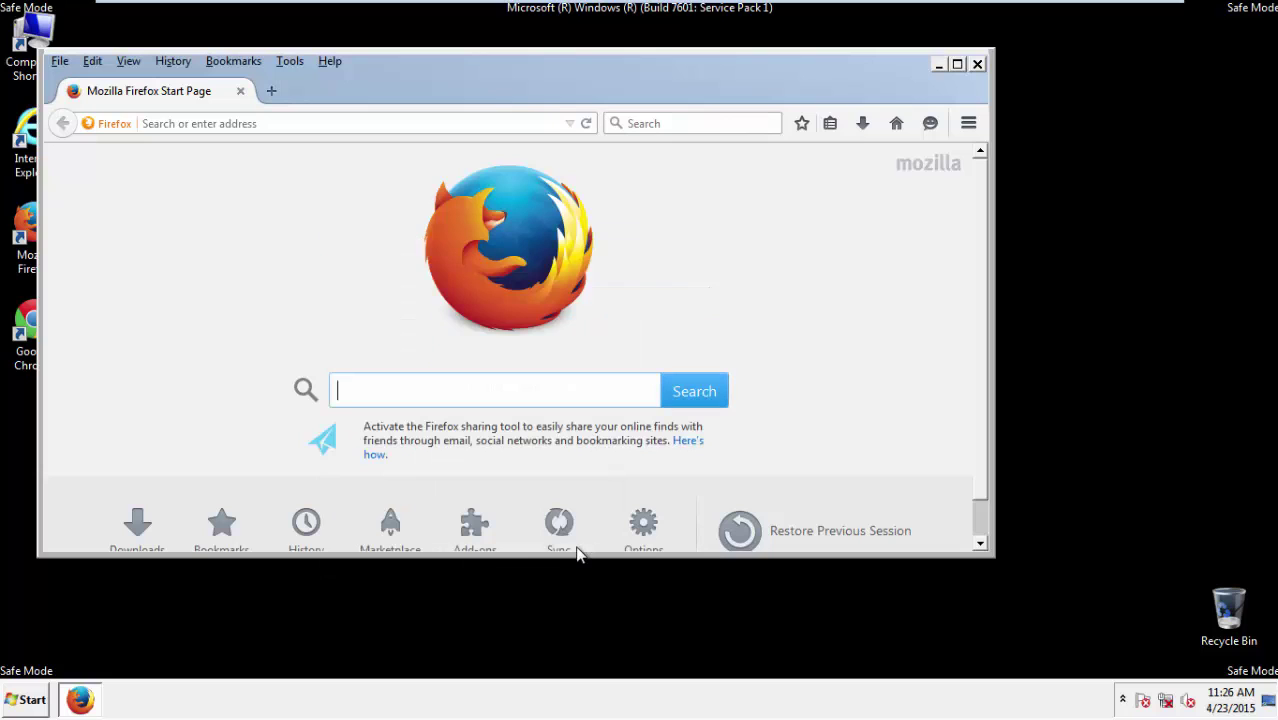
# - Refresh Firefox from the Troubleshooting Information page, completing the import and declining it as default browser, and close it
pyautogui.click(330, 62)
pyautogui.click(370, 153)
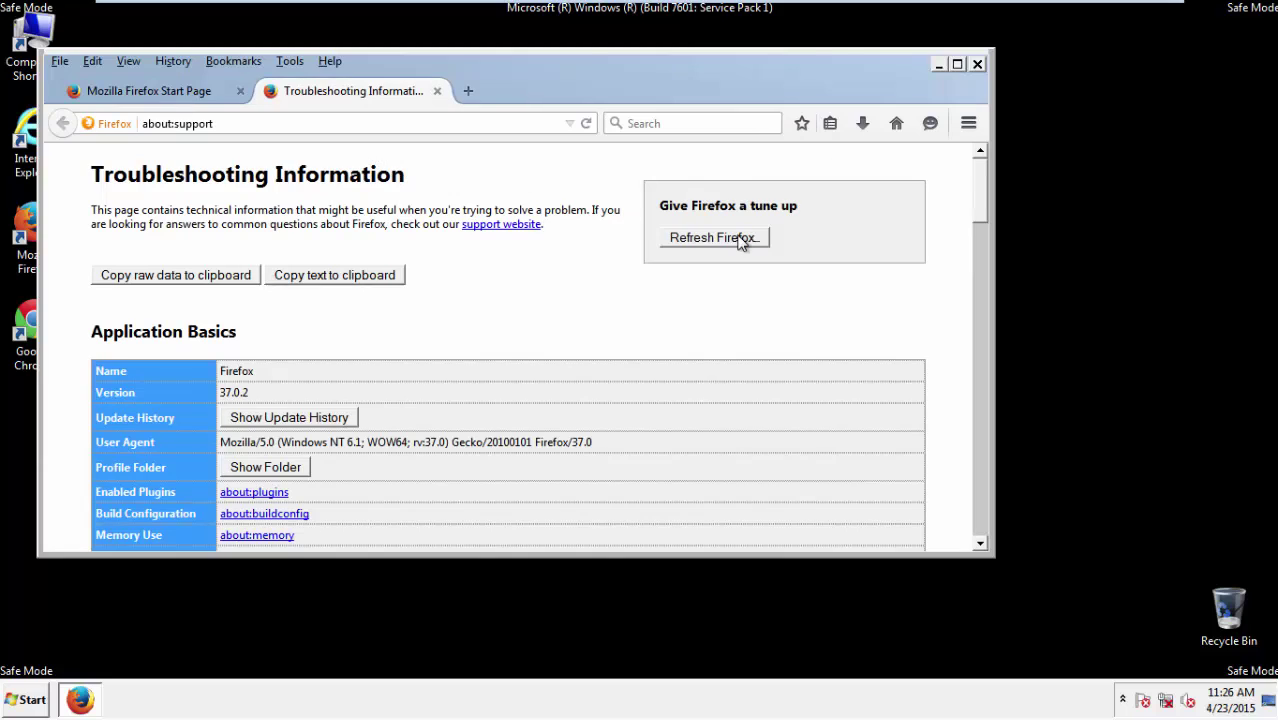
pyautogui.click(741, 241)
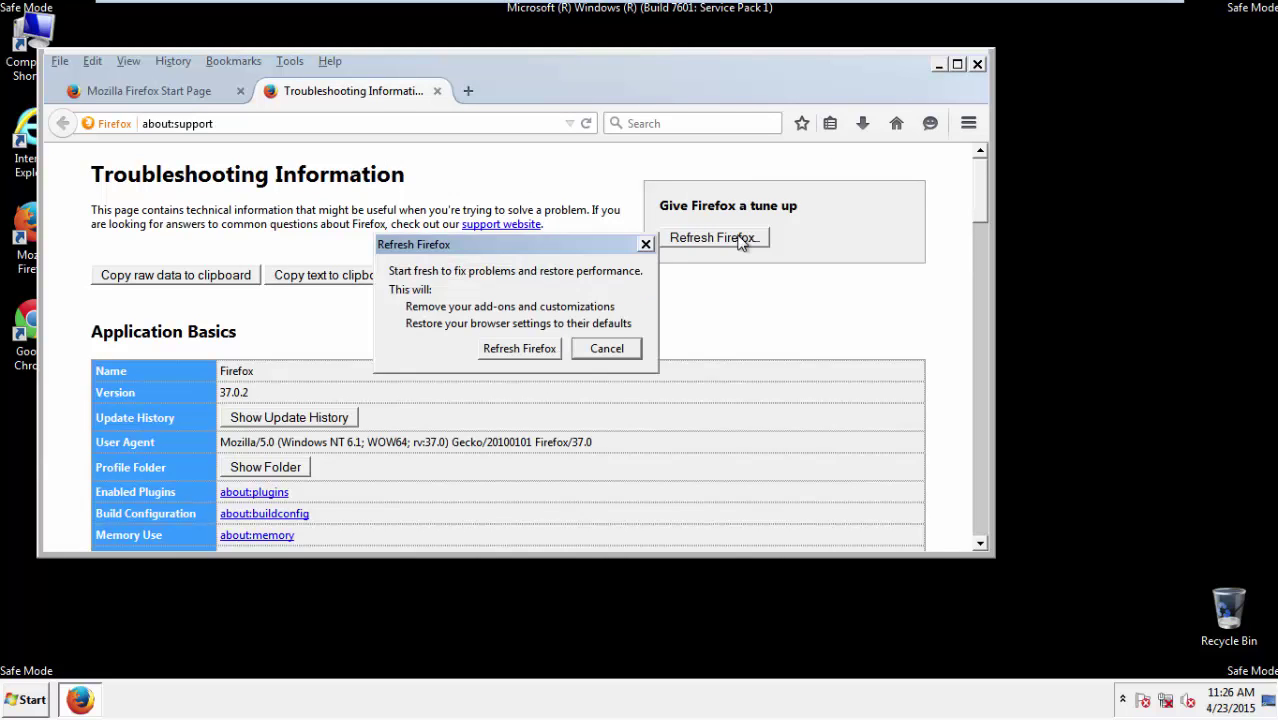
pyautogui.click(519, 348)
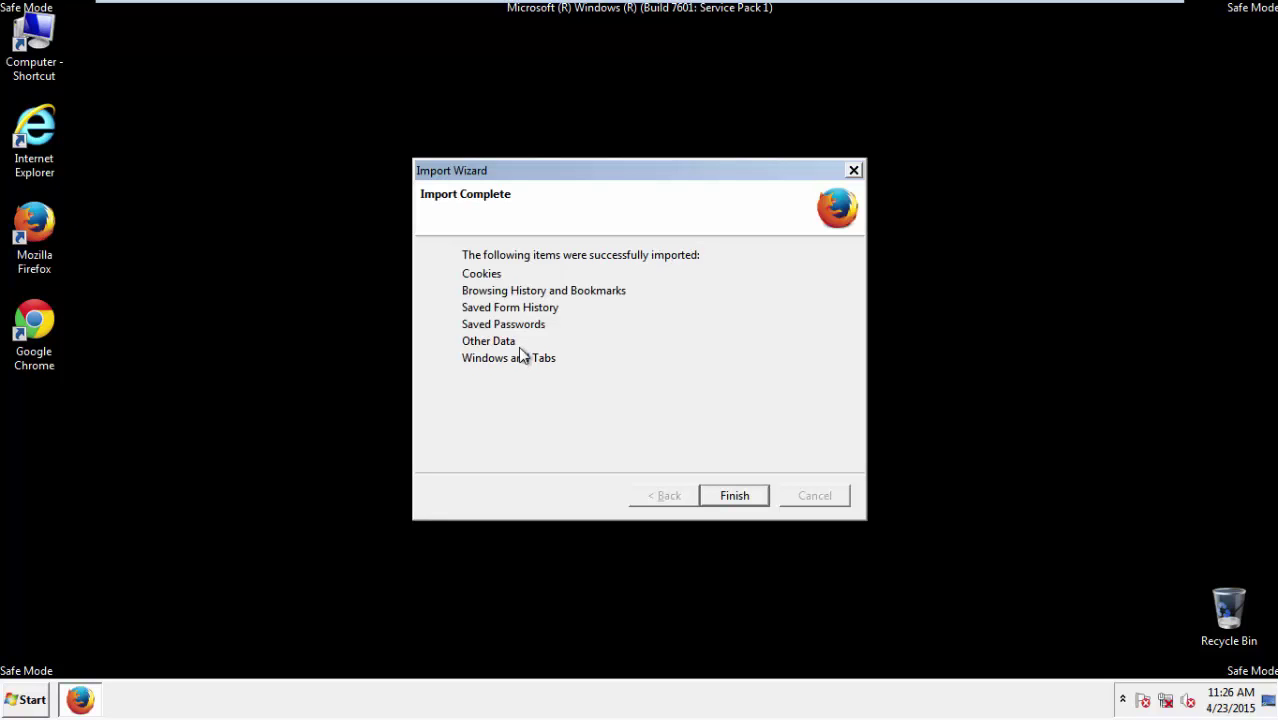
pyautogui.click(734, 496)
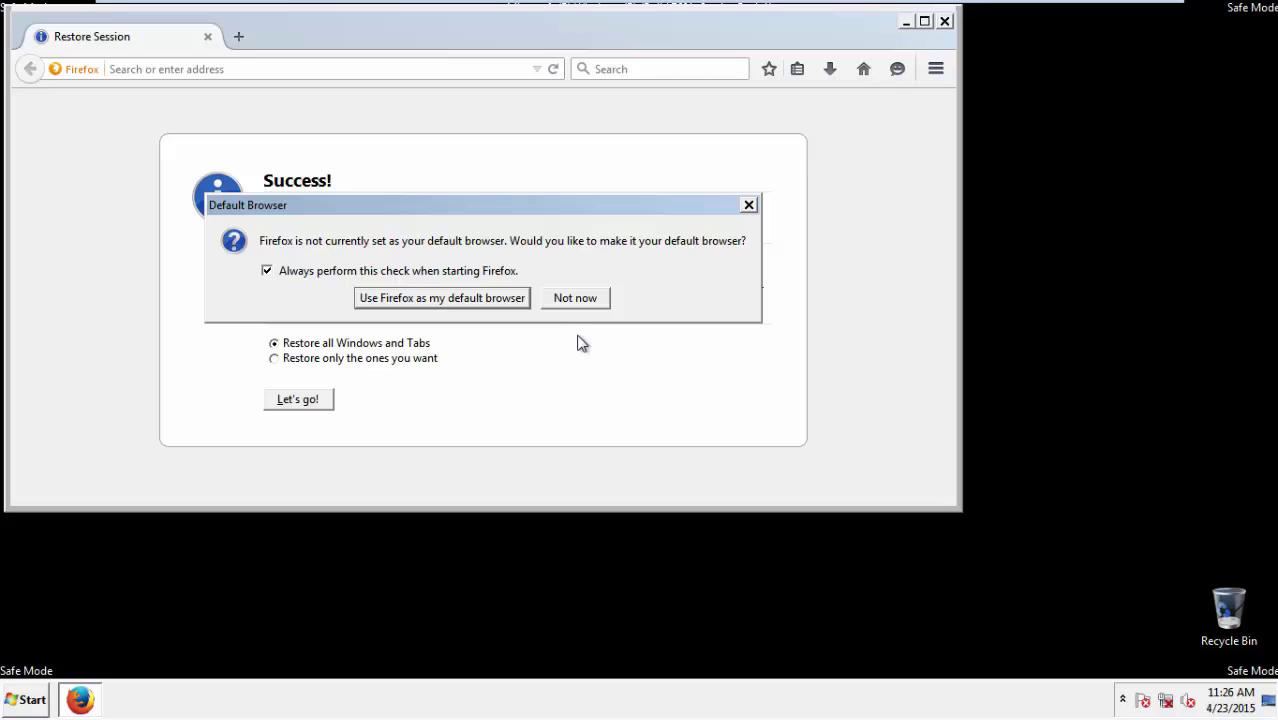
pyautogui.click(576, 297)
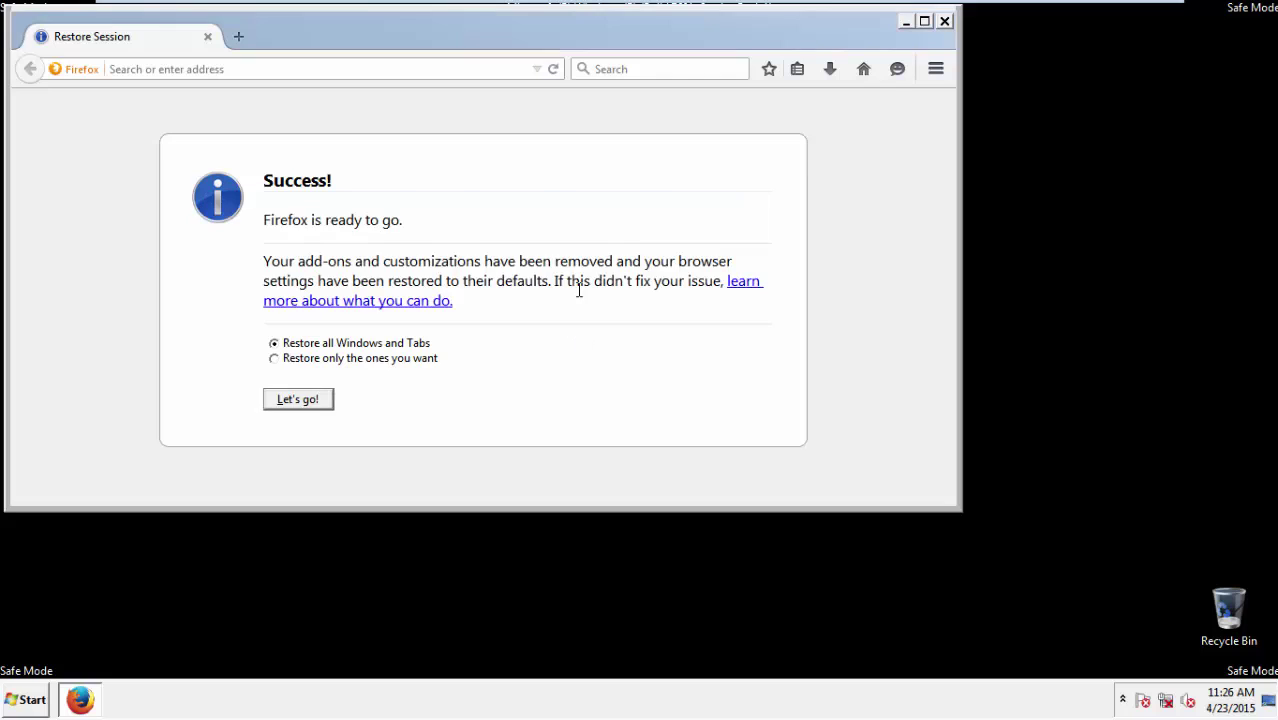
pyautogui.click(944, 21)
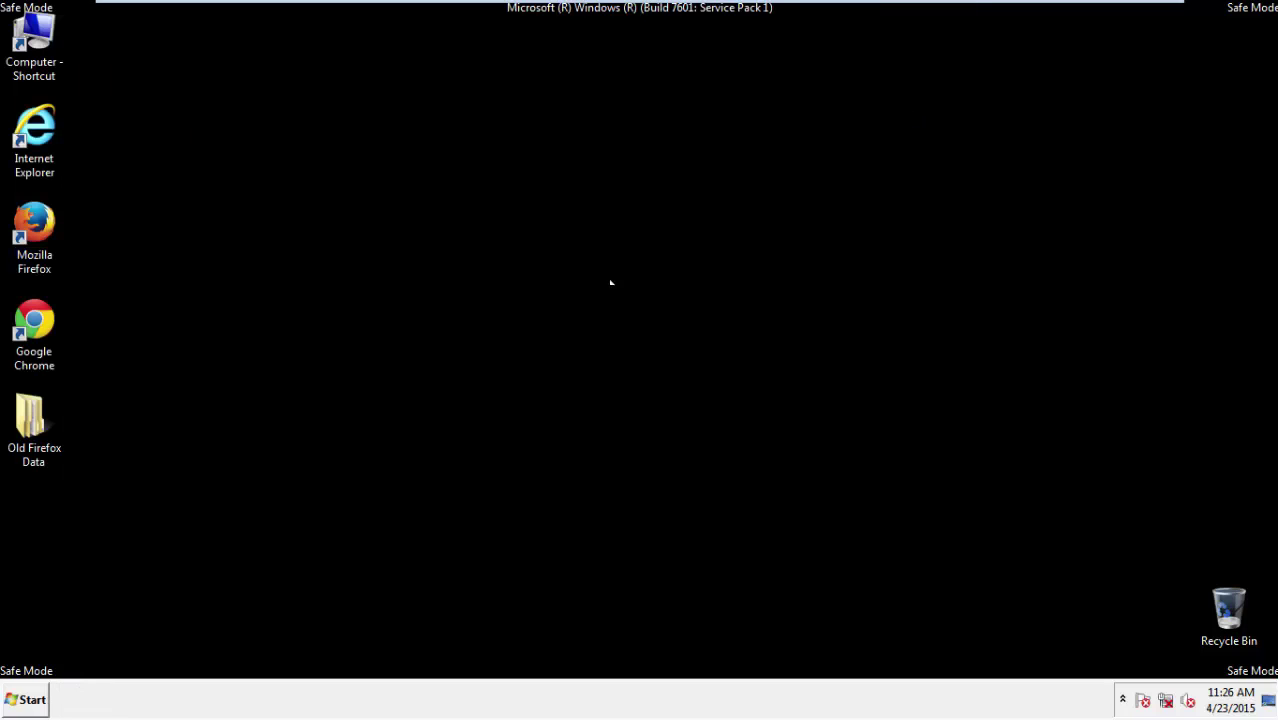
# - Start Google Chrome, permanently dismiss its default-browser prompt and open the browser settings
pyautogui.click(30, 318)
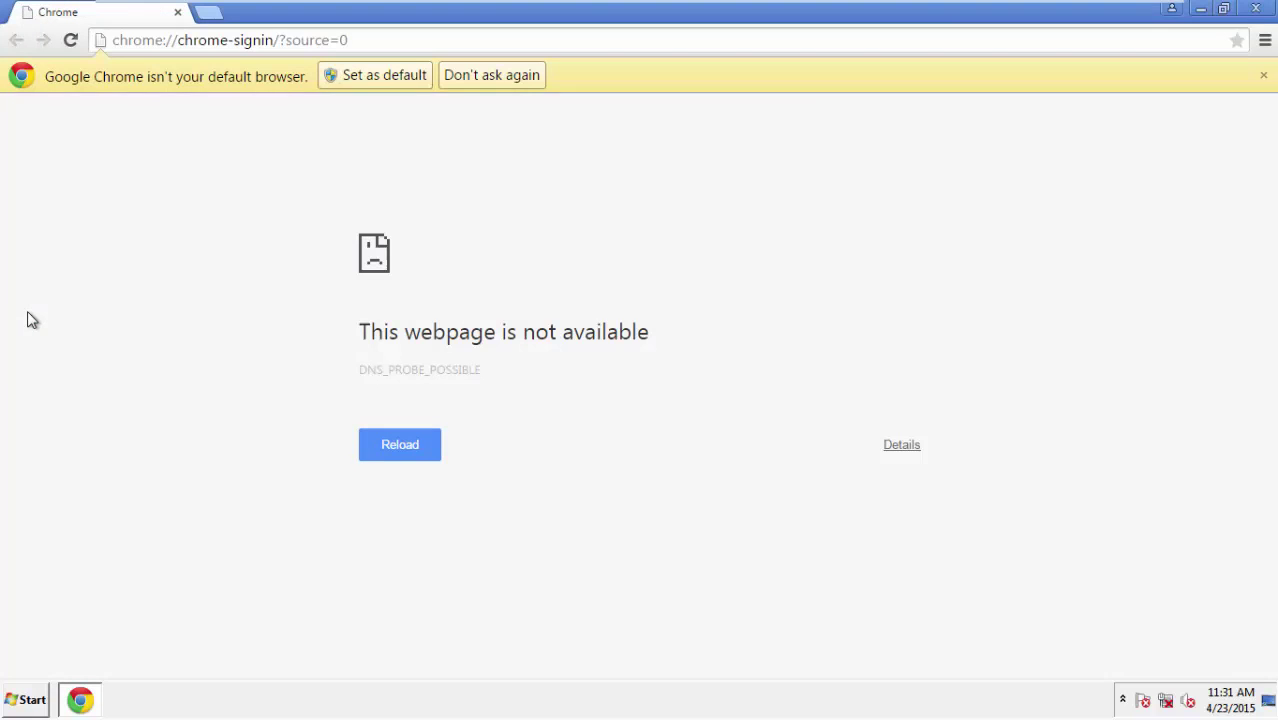
pyautogui.click(513, 78)
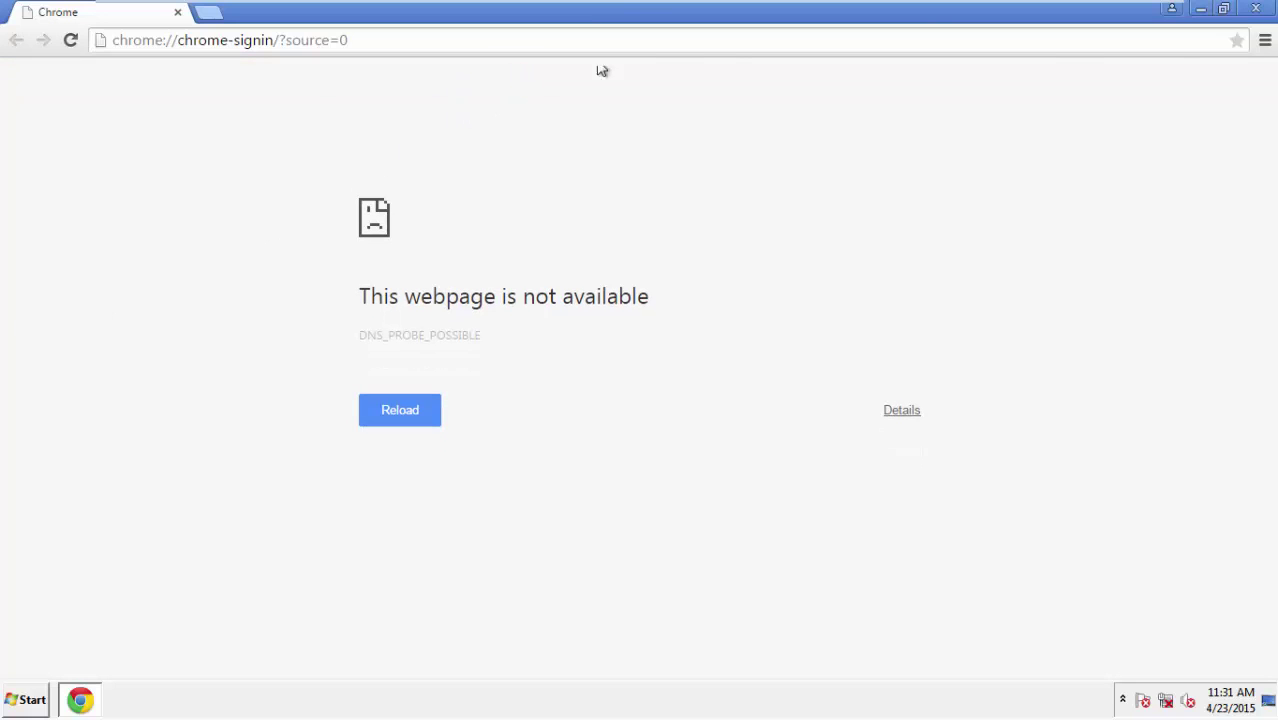
pyautogui.click(1265, 42)
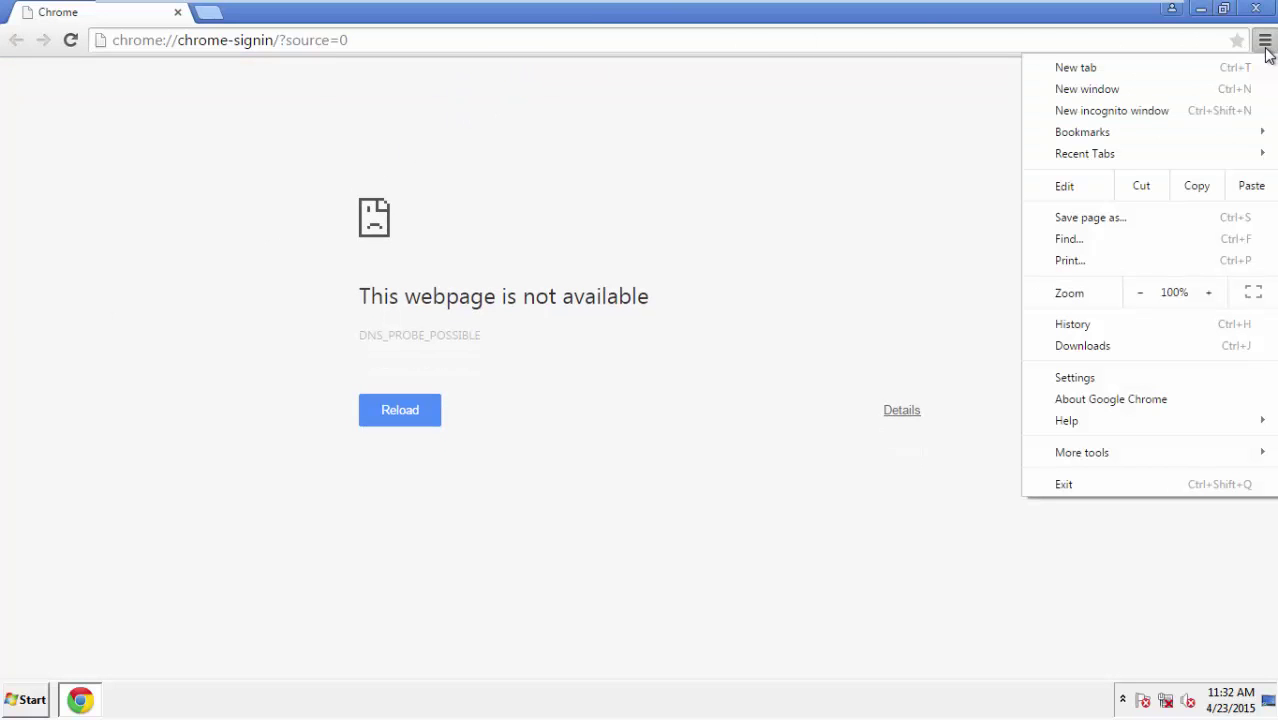
pyautogui.click(1084, 377)
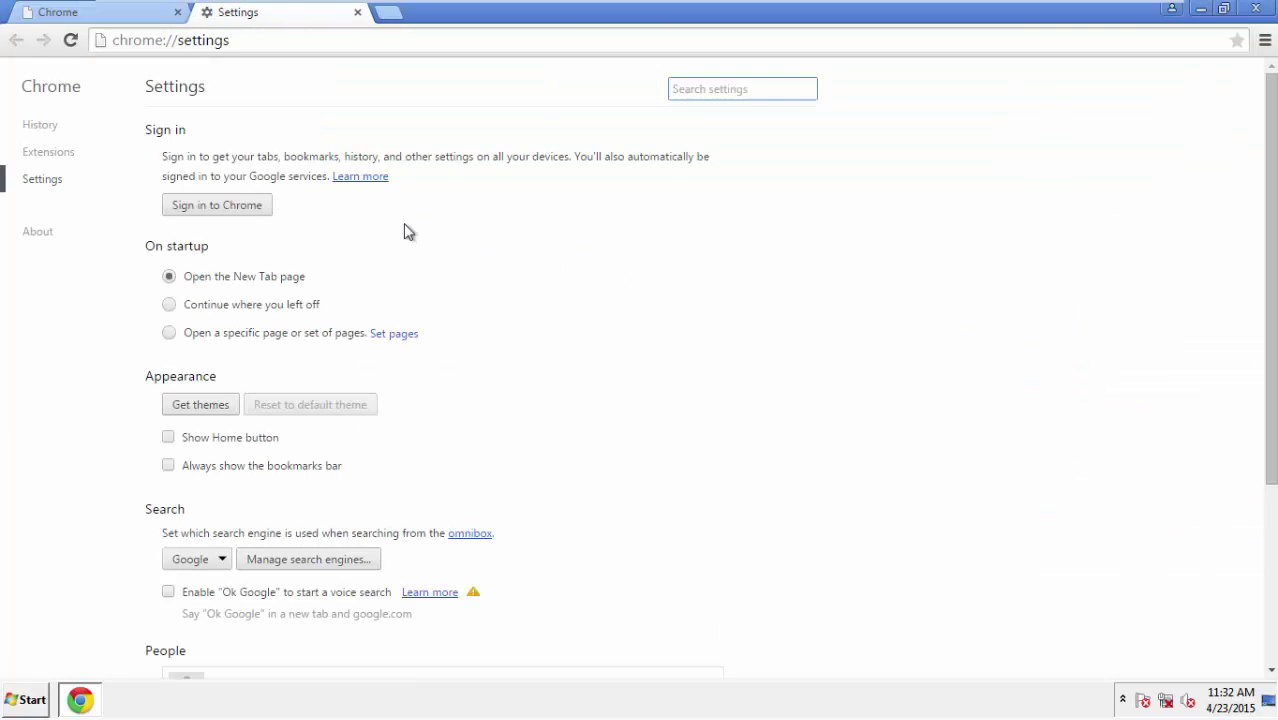
# - Clear Chrome's browsing data from the beginning of time, adding autofill form data and hosted app data to the preselected items
pyautogui.click(42, 126)
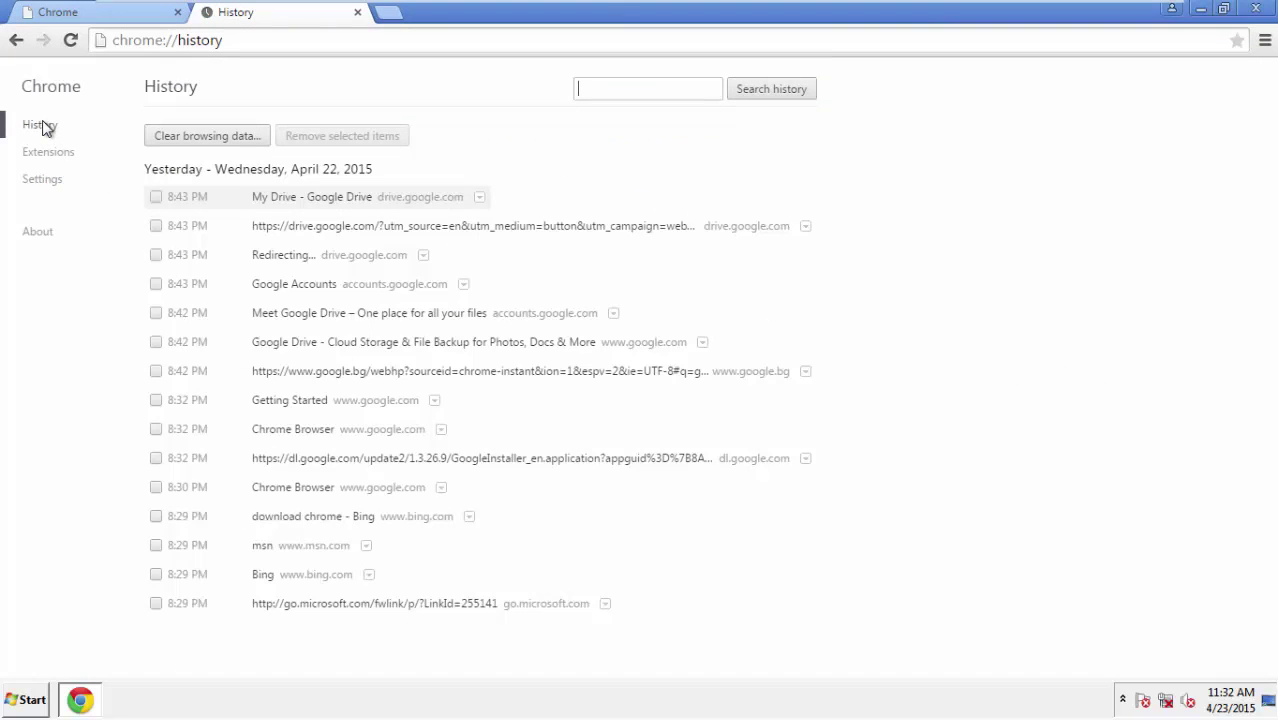
pyautogui.click(190, 139)
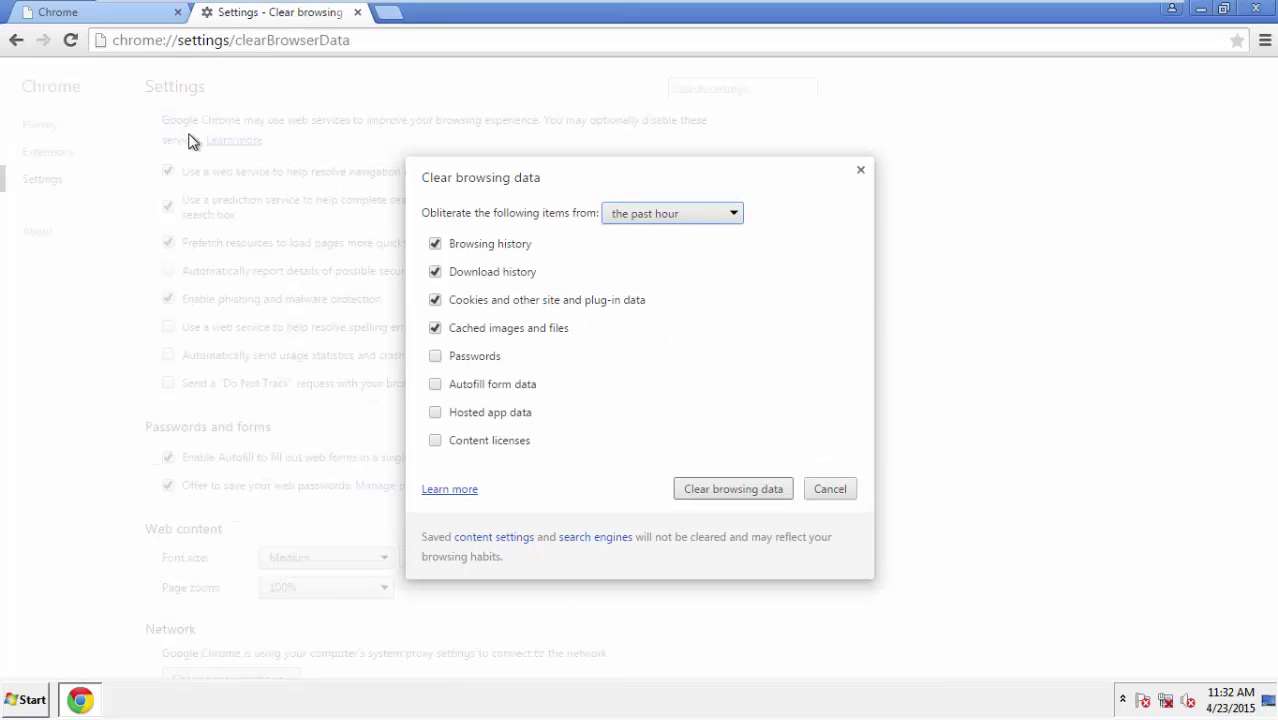
pyautogui.click(643, 212)
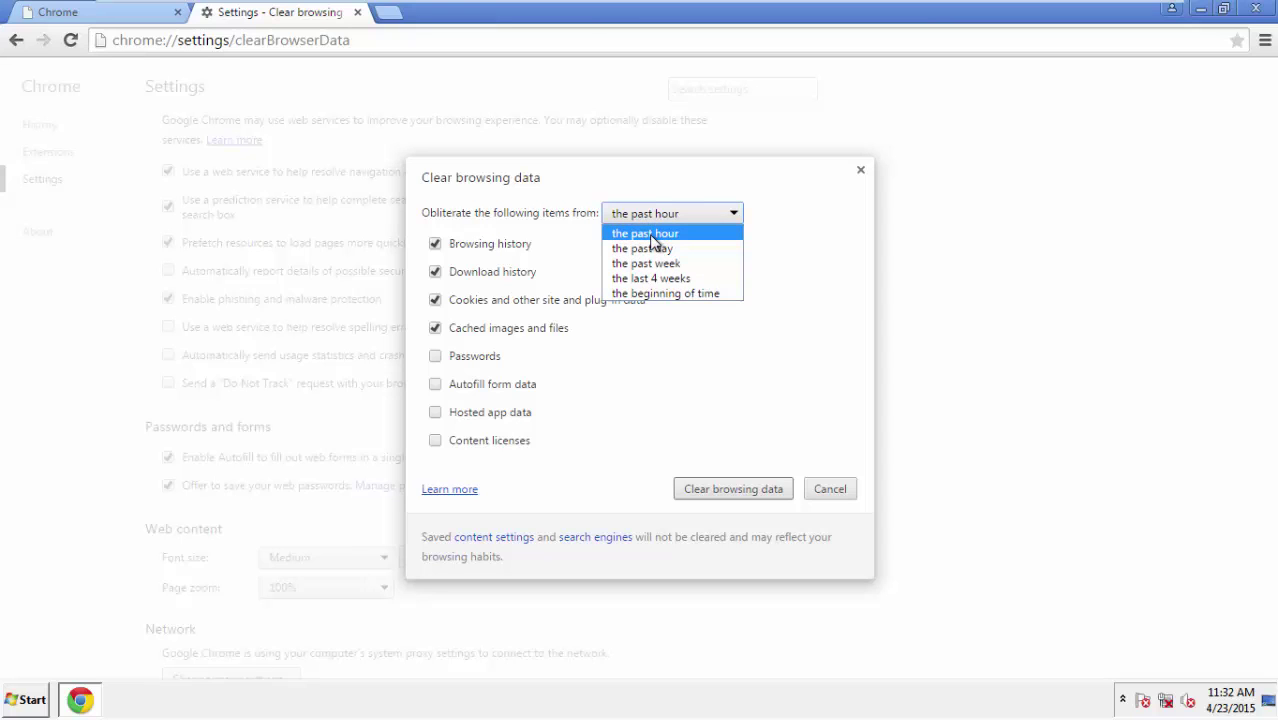
pyautogui.click(640, 294)
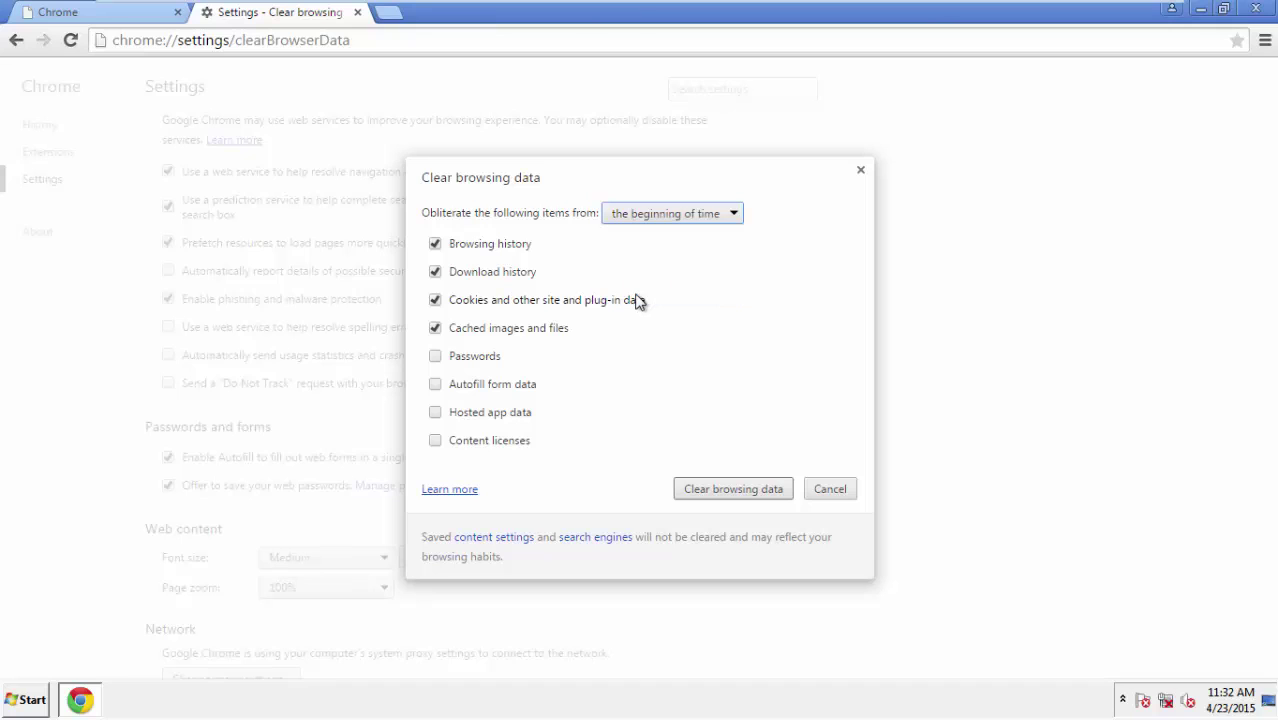
pyautogui.click(443, 386)
pyautogui.click(436, 414)
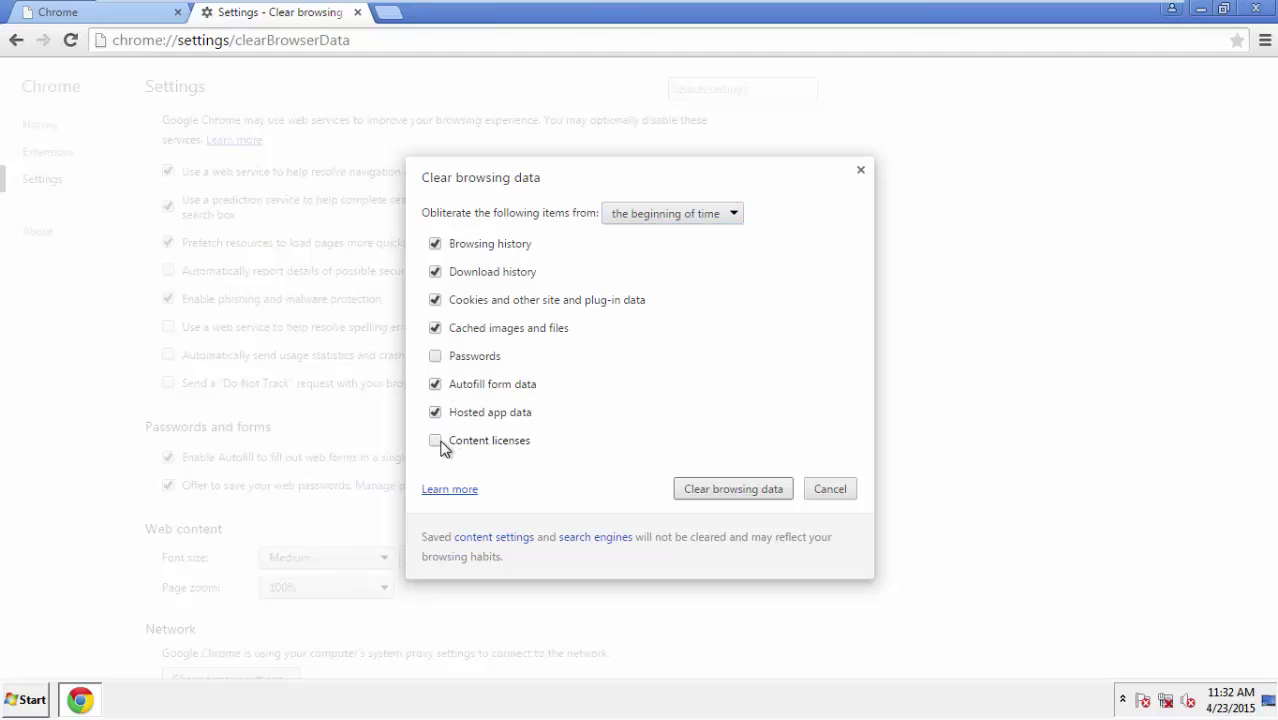
pyautogui.click(712, 489)
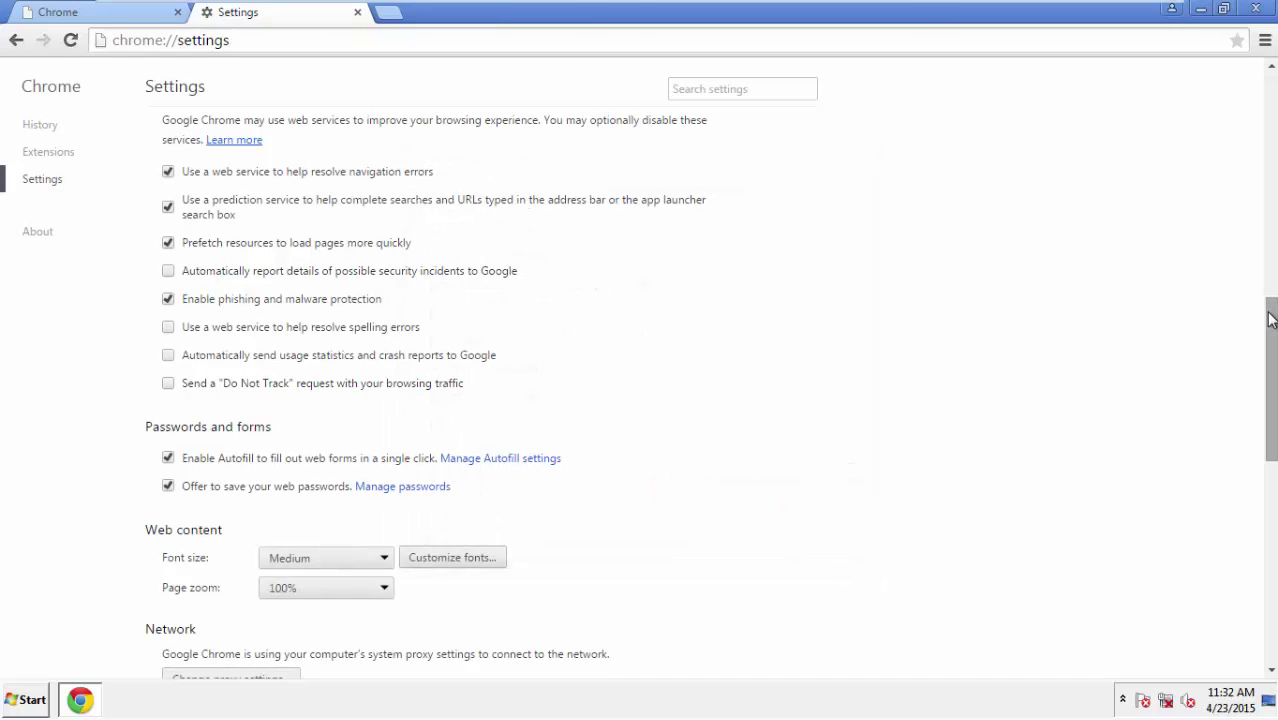
# - Reset Chrome's settings to their original defaults and close the browser
pyautogui.moveTo(1270, 317); pyautogui.dragTo(1270, 557)
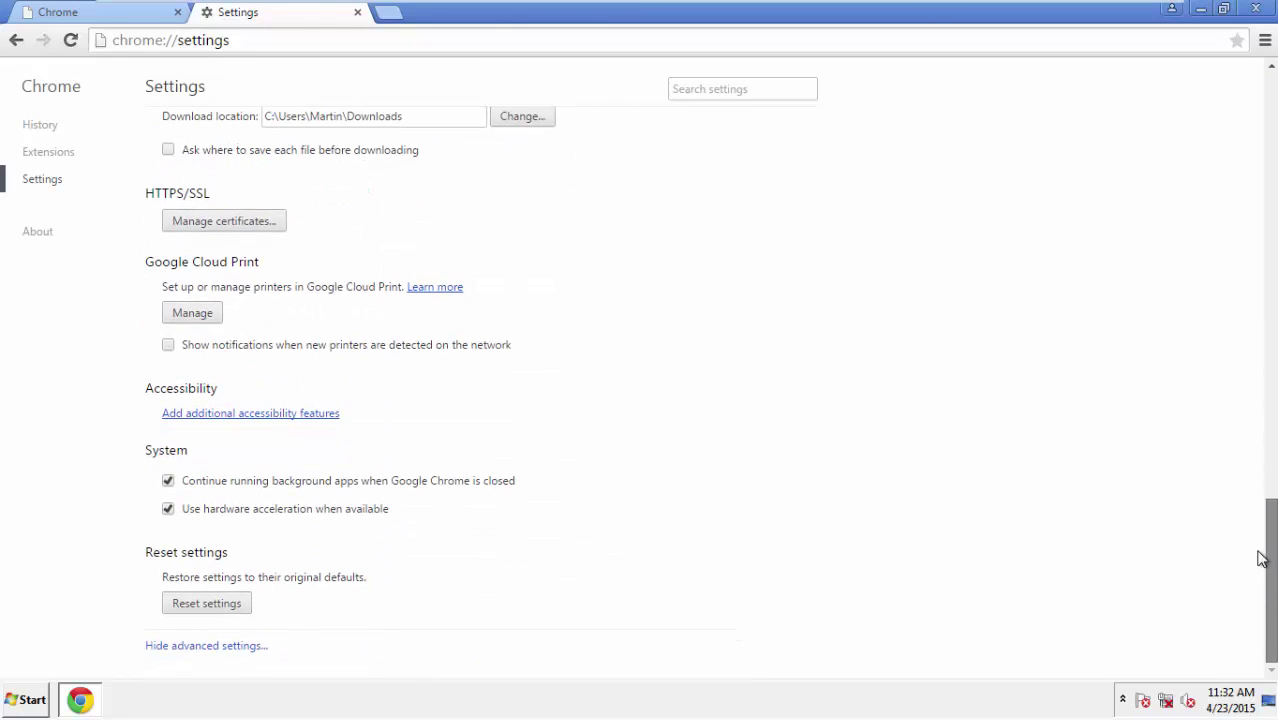
pyautogui.click(242, 609)
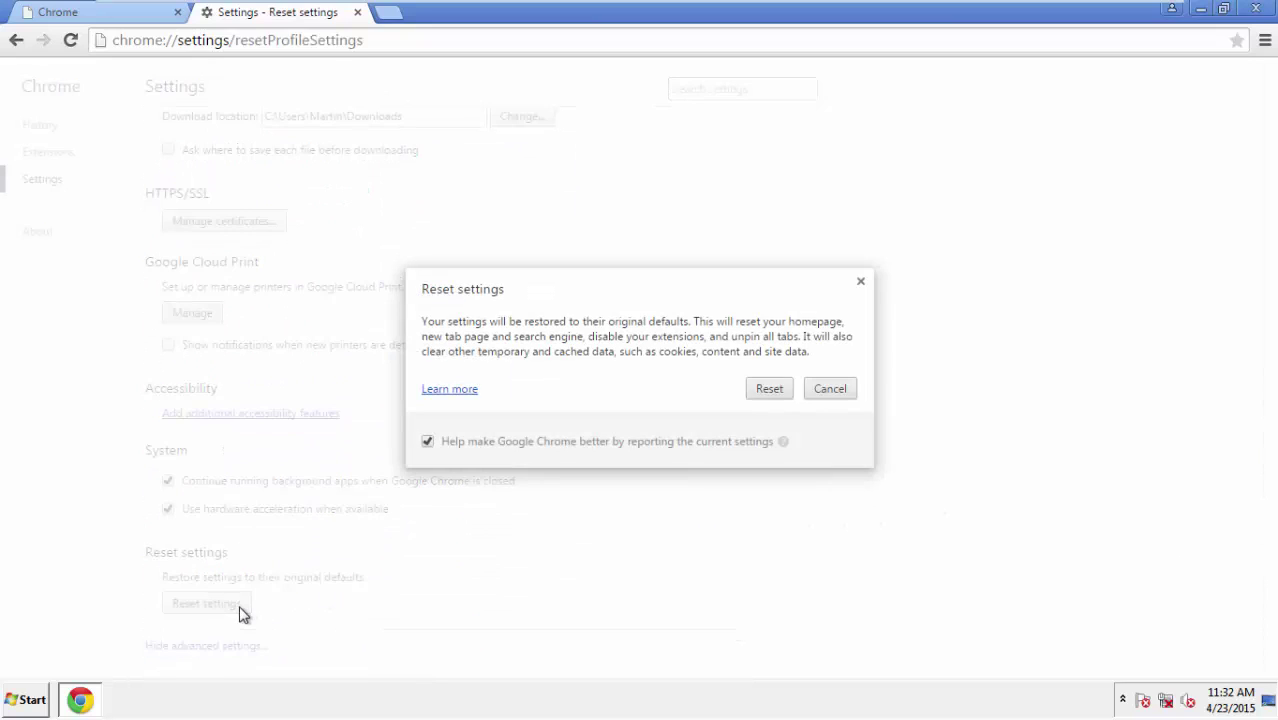
pyautogui.click(770, 388)
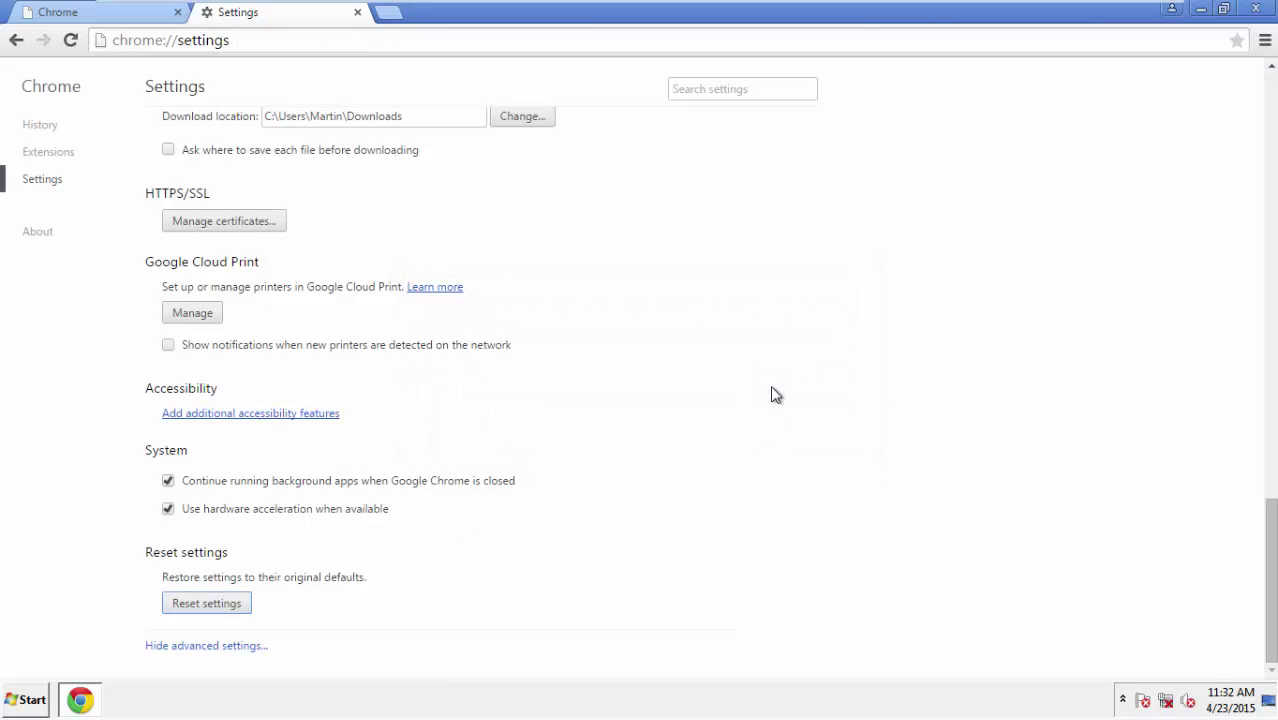
pyautogui.click(1248, 8)
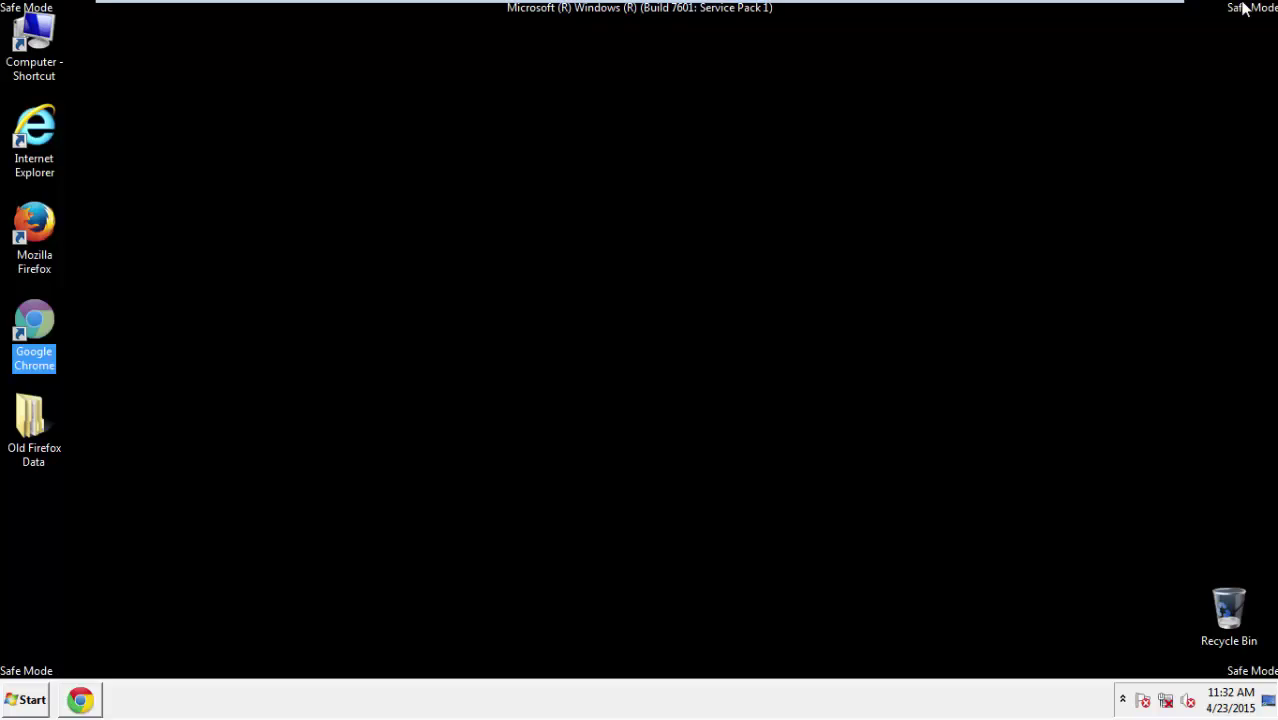
pyautogui.click(688, 324)
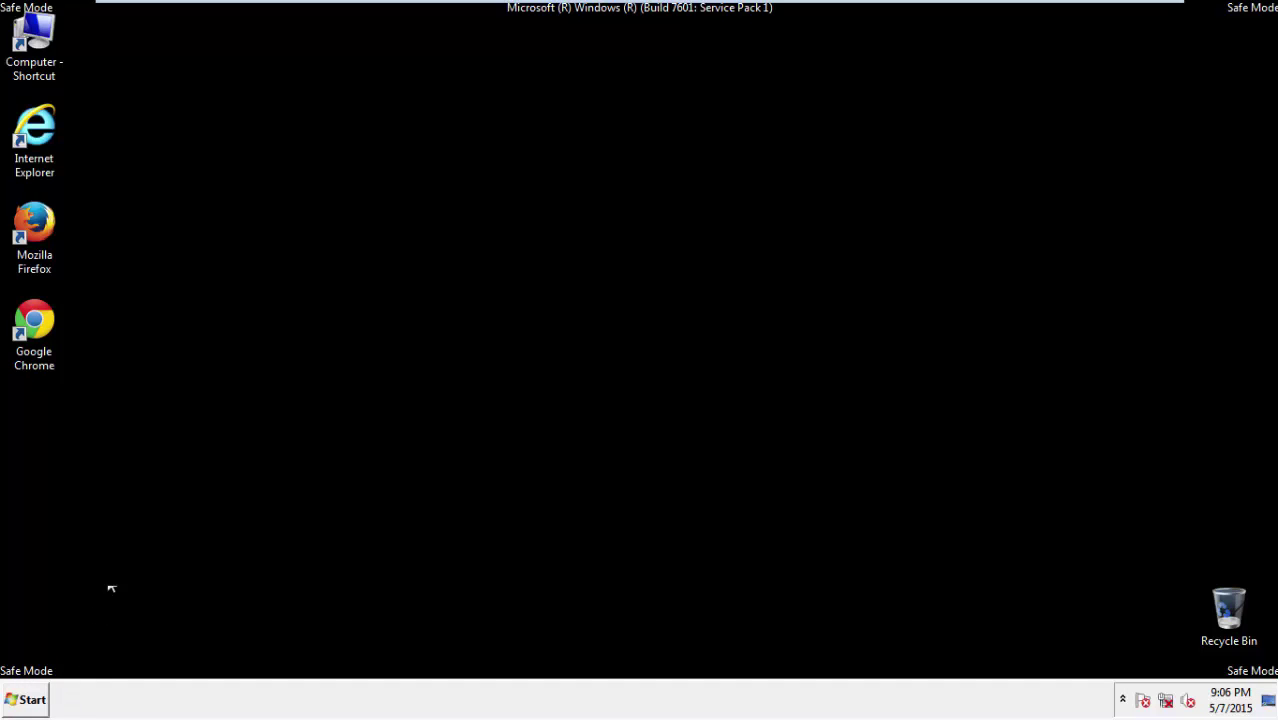
# - Remove the TermBlazer extension from Mozilla Firefox, restart the browser to apply it, and close all tabs
pyautogui.doubleClick(42, 234)
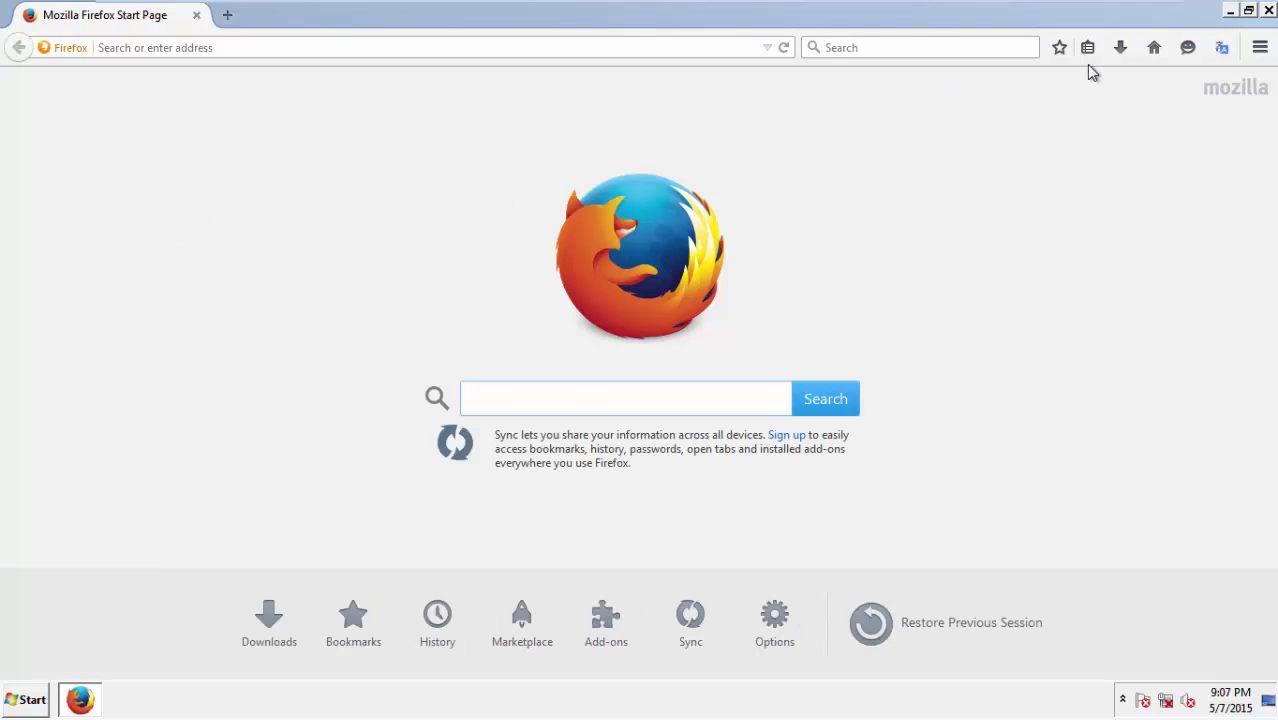
pyautogui.click(1260, 48)
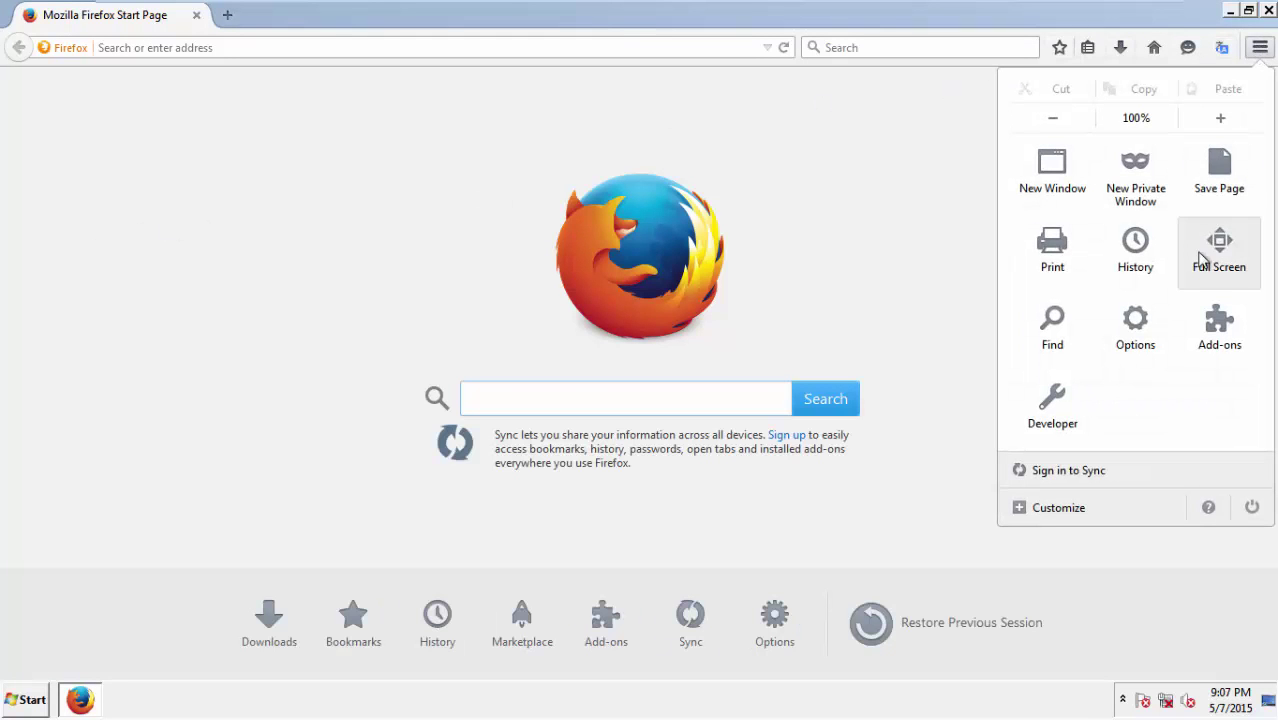
pyautogui.click(1211, 322)
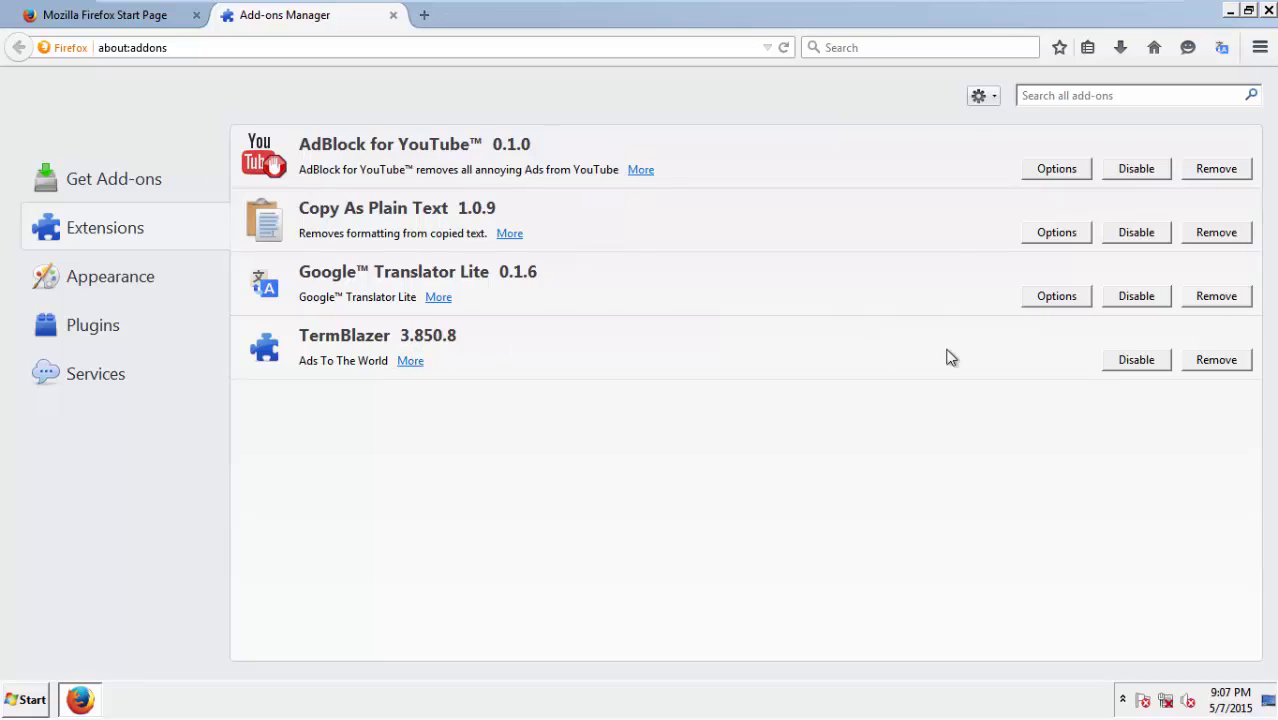
pyautogui.click(1214, 362)
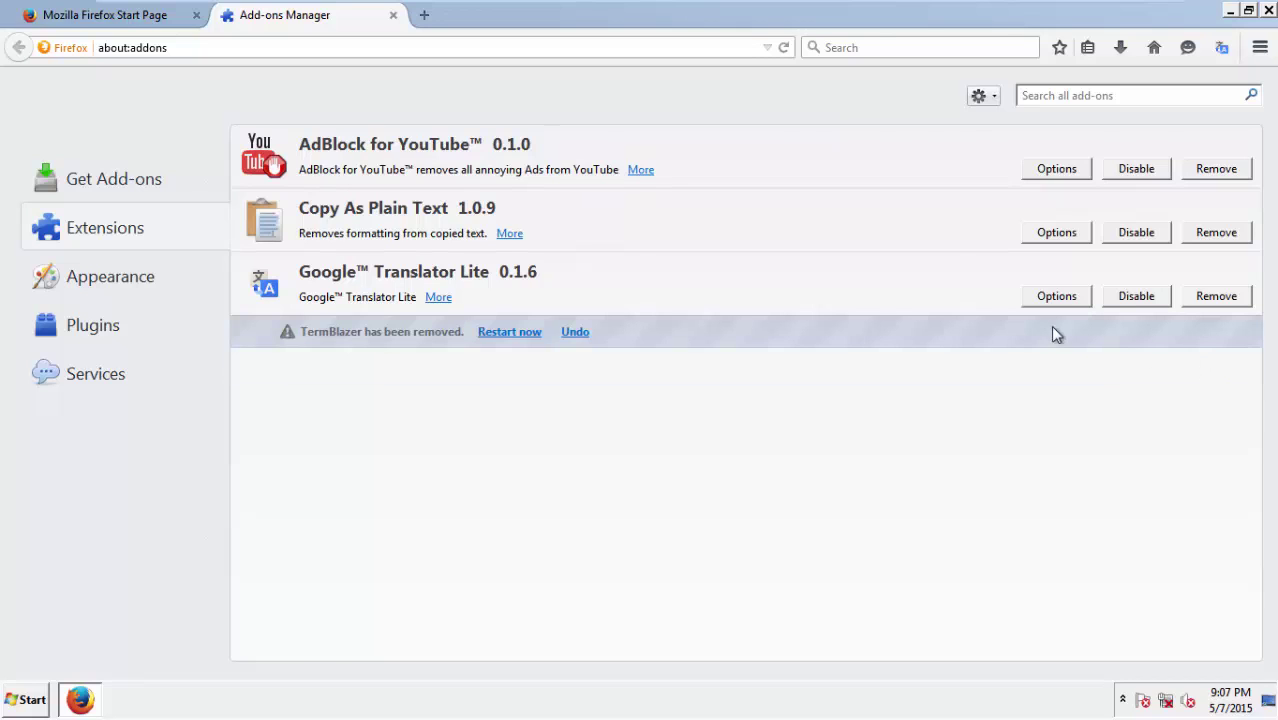
pyautogui.click(503, 333)
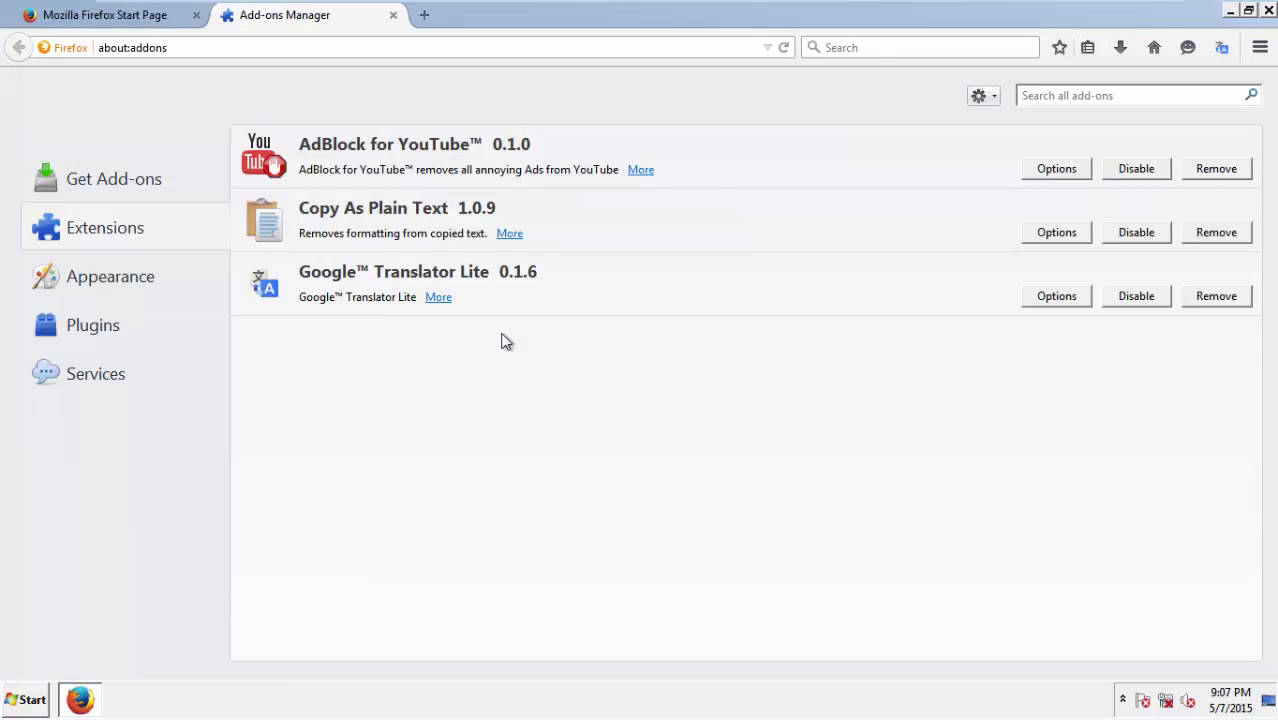
pyautogui.click(1268, 10)
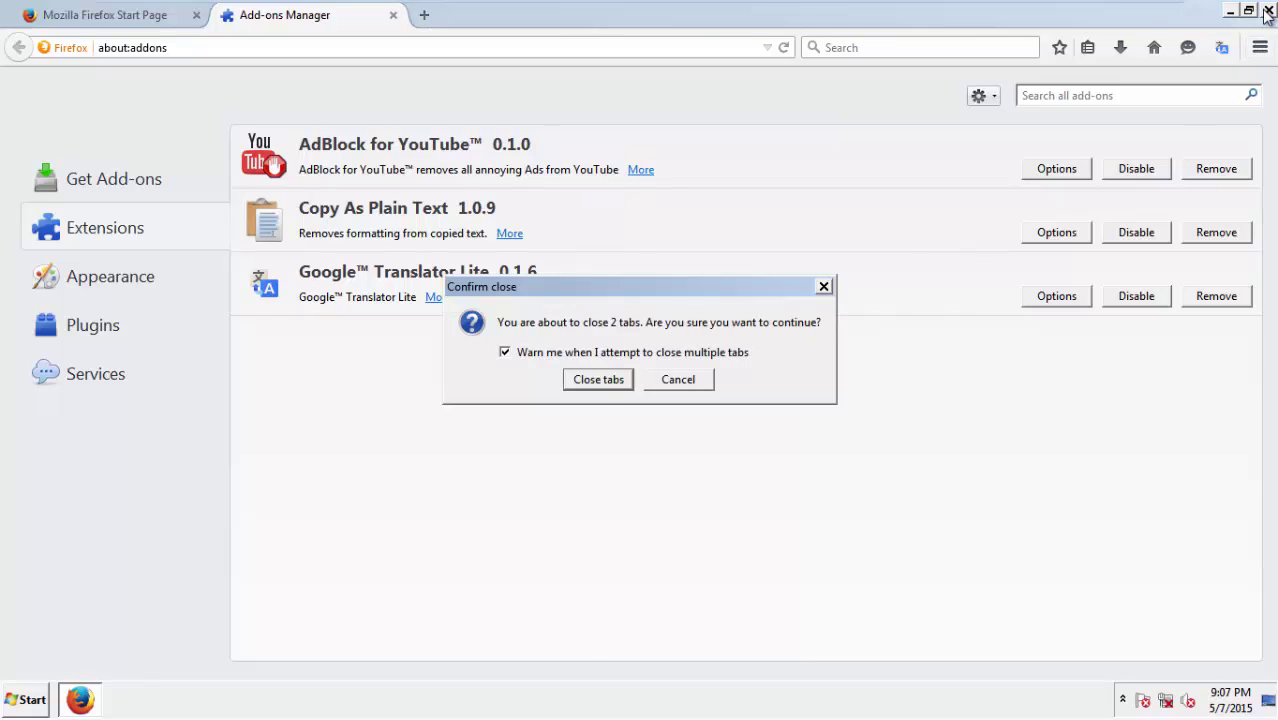
pyautogui.click(597, 380)
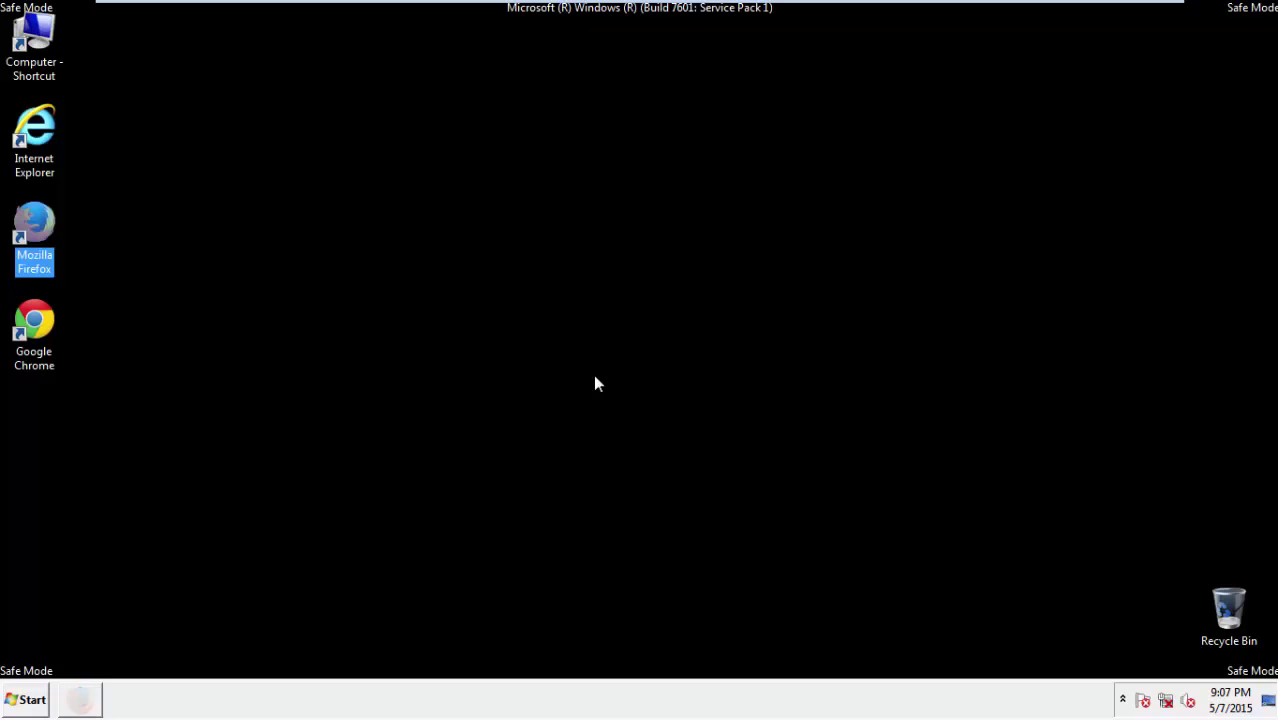
# - Start Google Chrome, remove the TermBlazer extension from its extensions, and close the browser
pyautogui.click(43, 326)
pyautogui.doubleClick(43, 326)
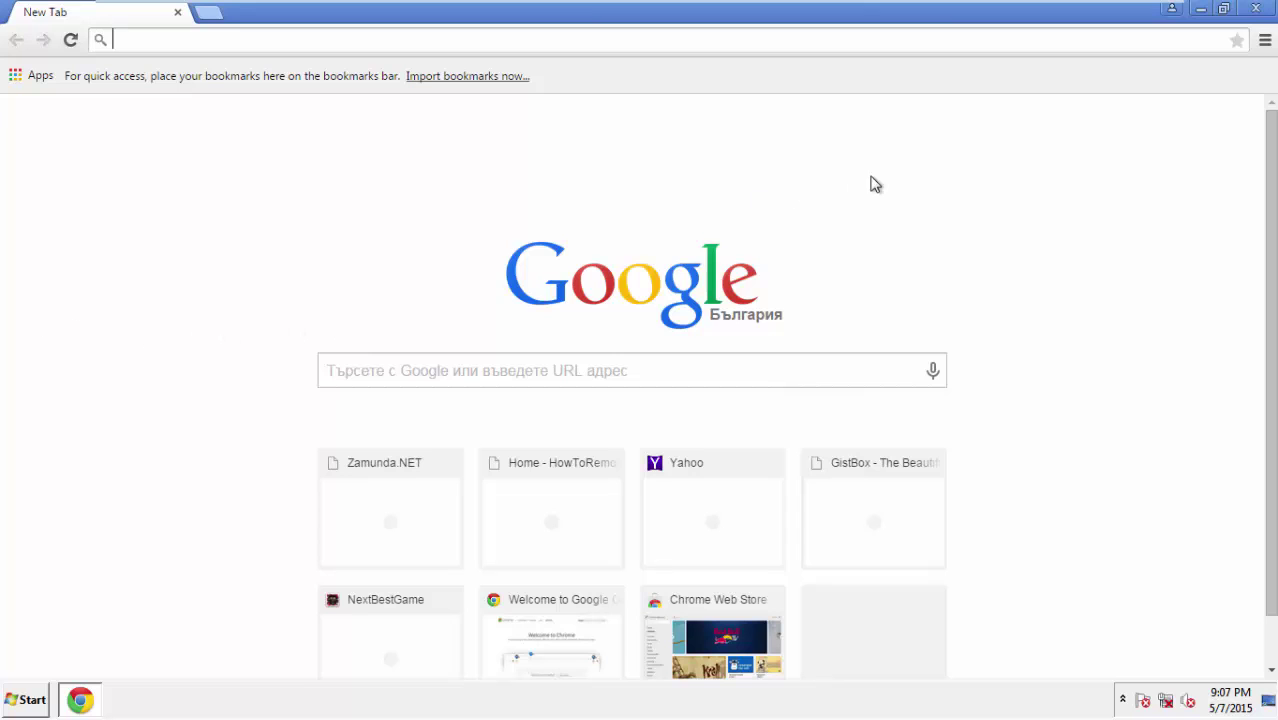
pyautogui.click(1268, 42)
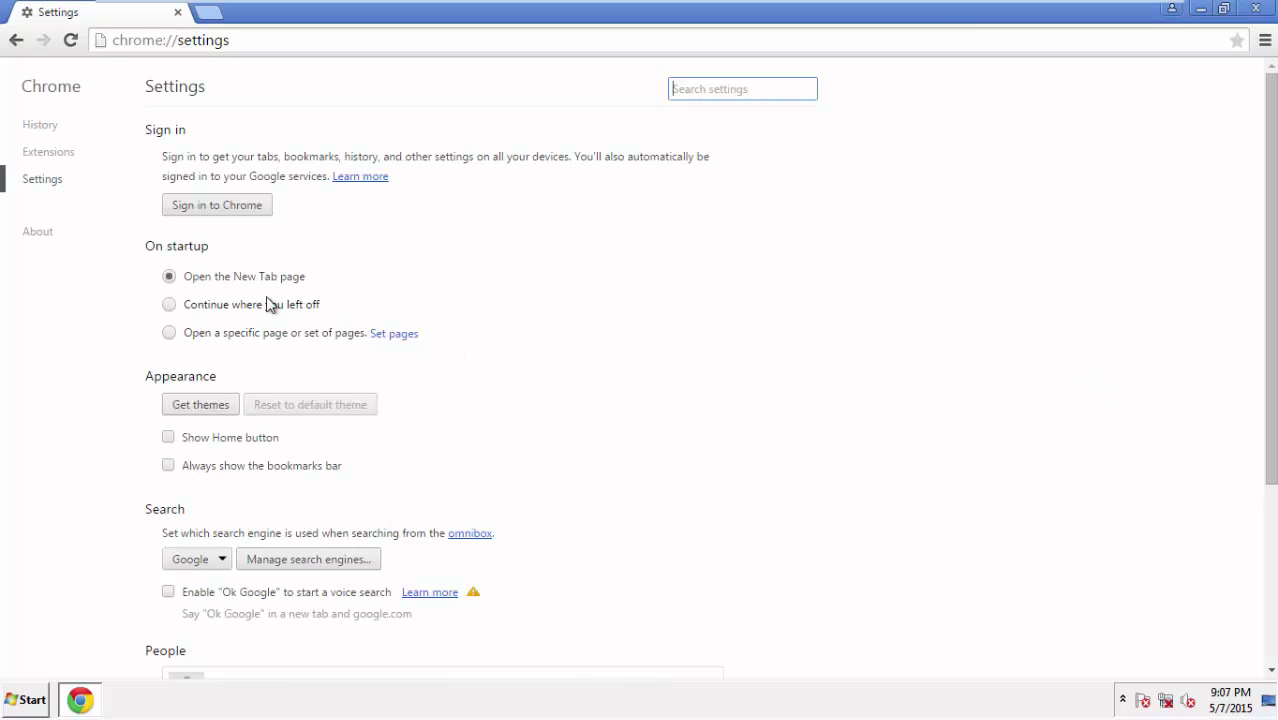
pyautogui.click(47, 153)
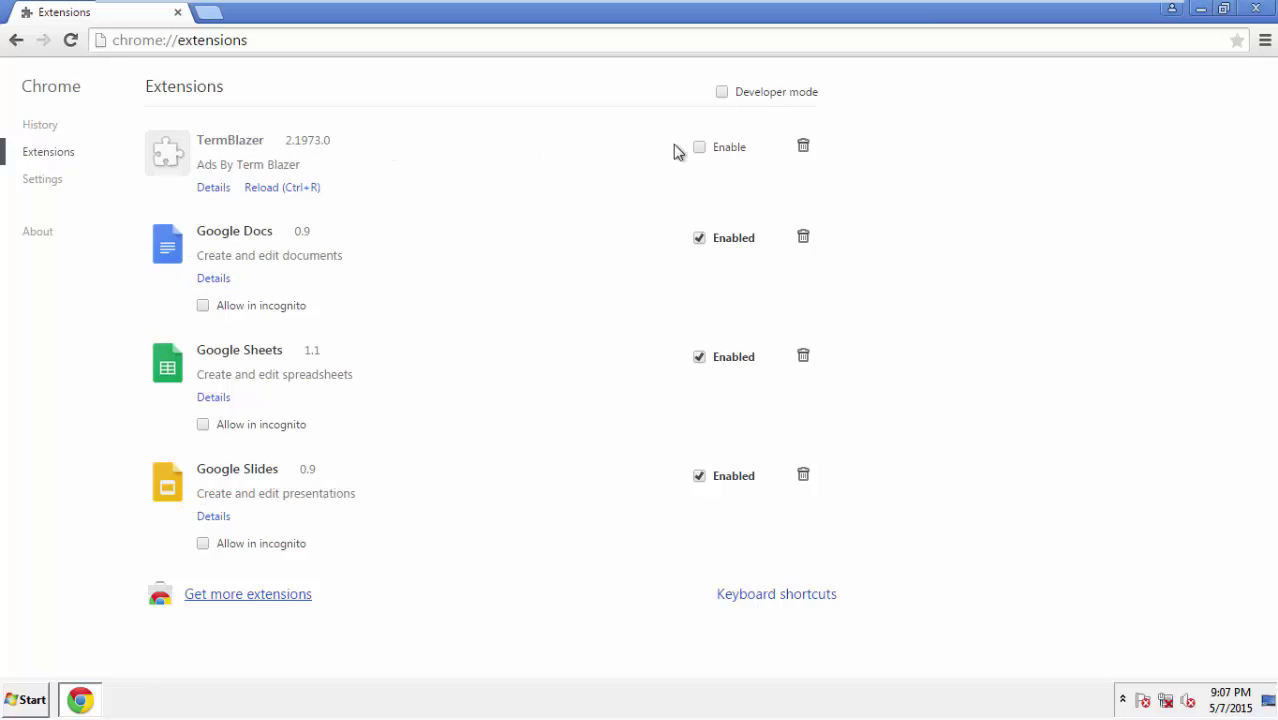
pyautogui.click(802, 152)
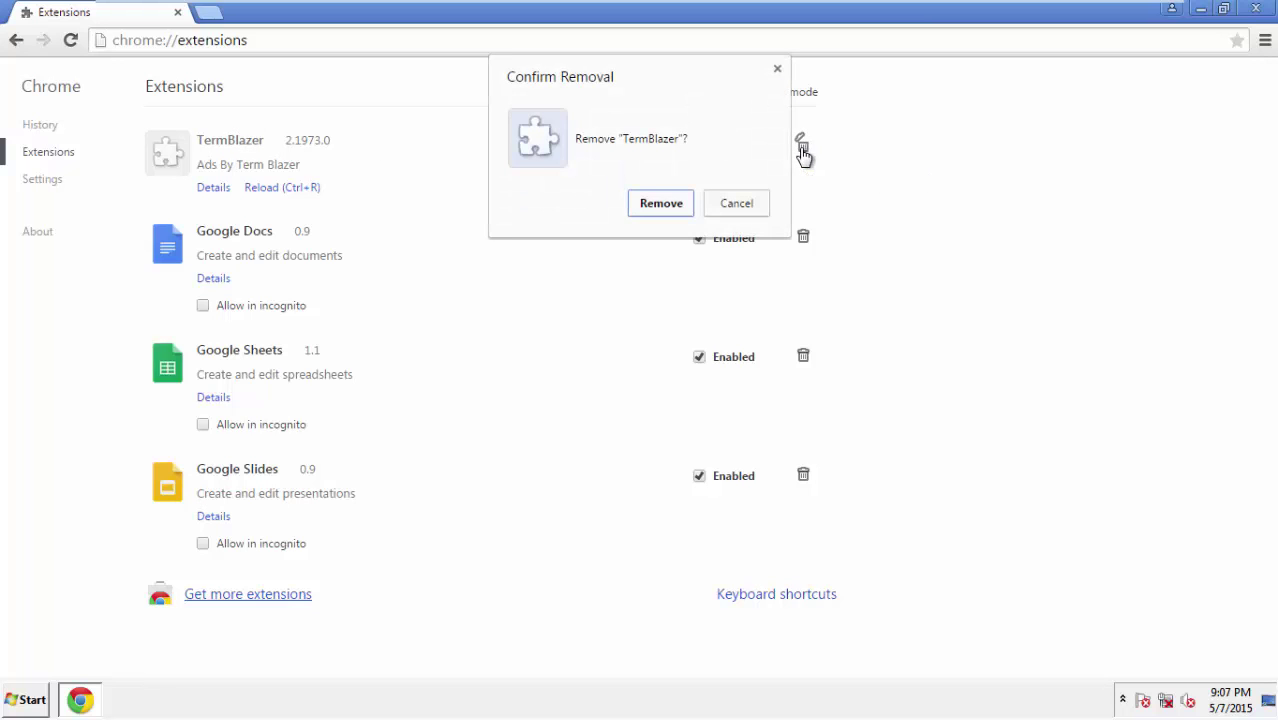
pyautogui.click(660, 203)
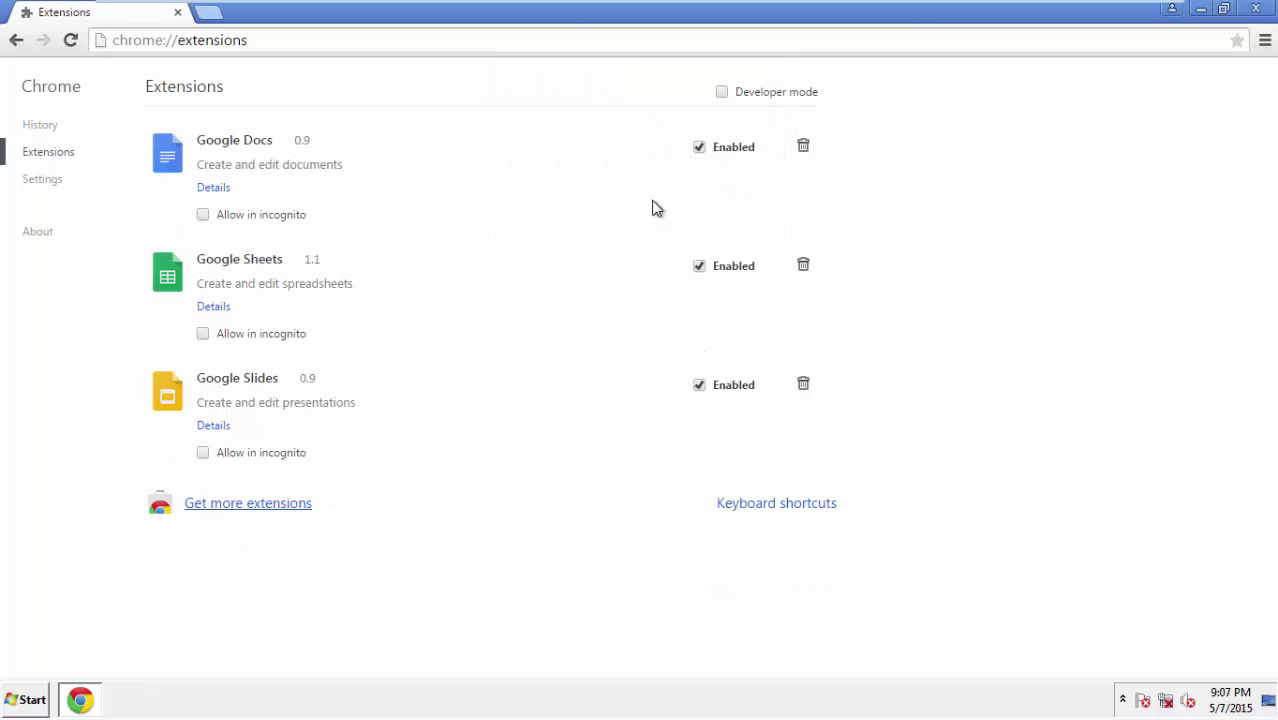
pyautogui.click(1258, 9)
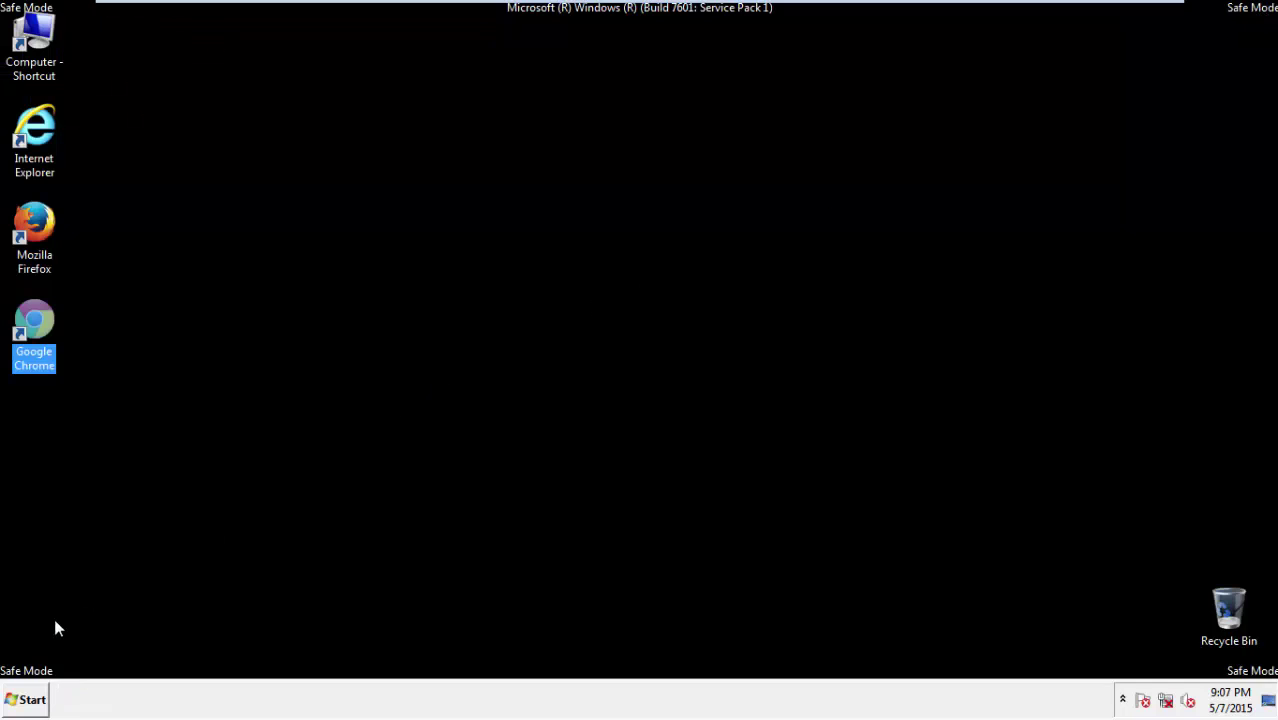
# - Restart the computer to leave Safe Mode and return to the normal Windows desktop
pyautogui.click(20, 698)
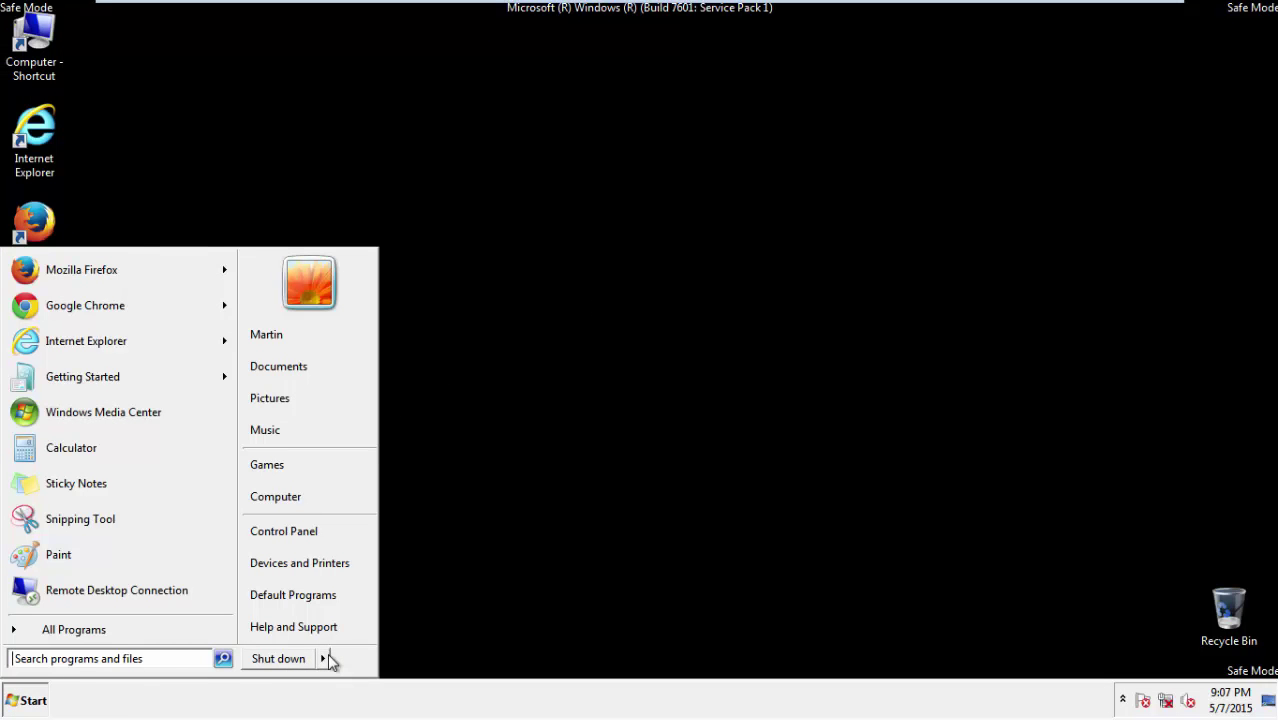
pyautogui.click(325, 658)
pyautogui.click(365, 655)
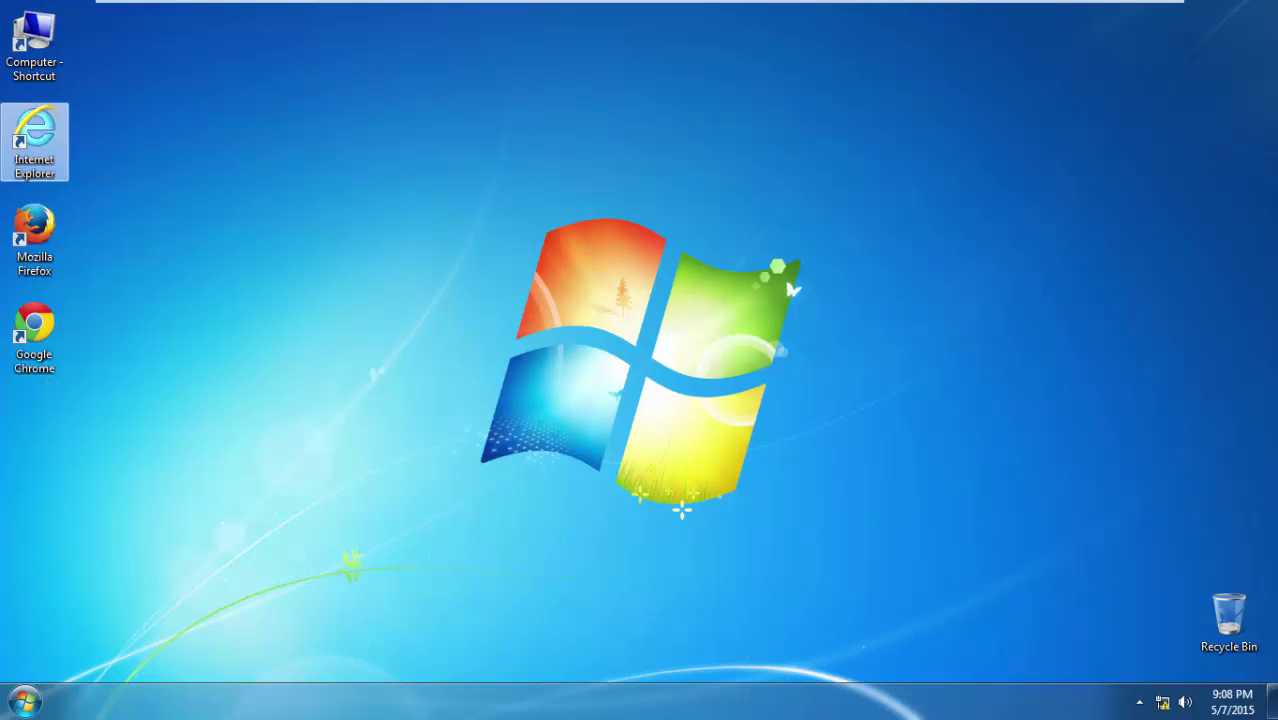
# - Start Internet Explorer and look through the MSN home page for any remaining TermBlazer ads
pyautogui.doubleClick(34, 140)
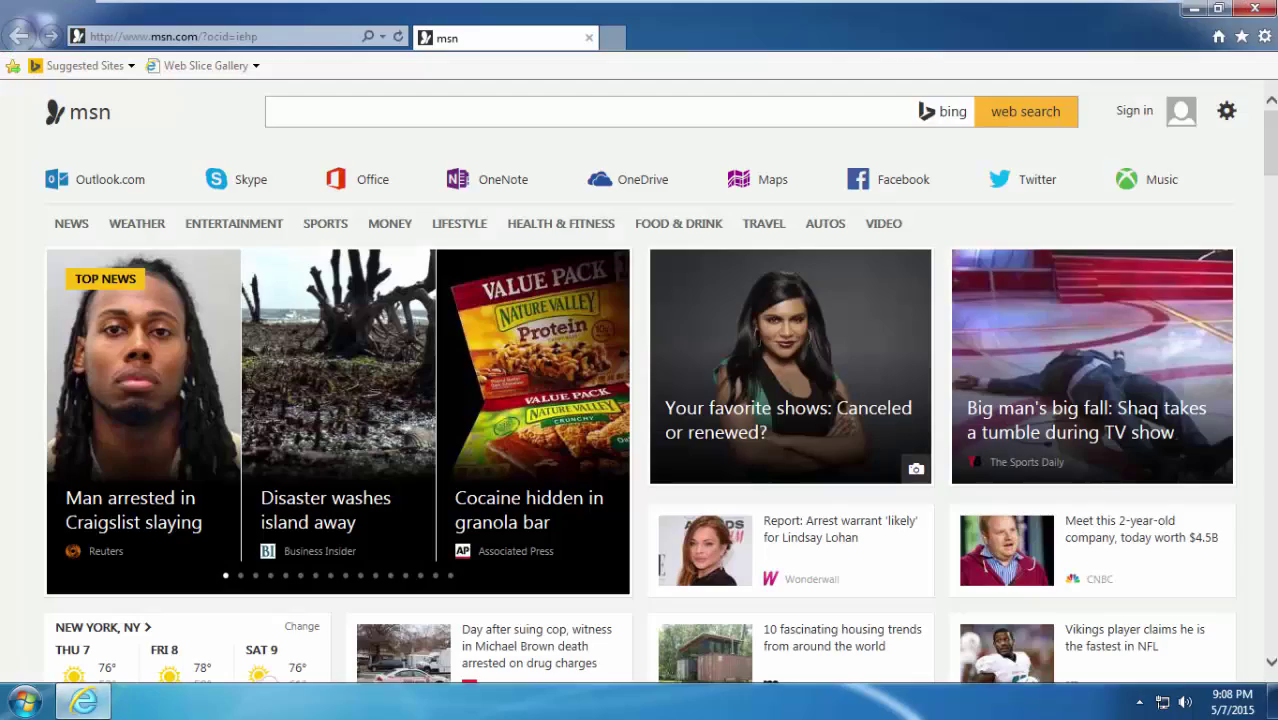
pyautogui.scroll(-9, 640, 400)
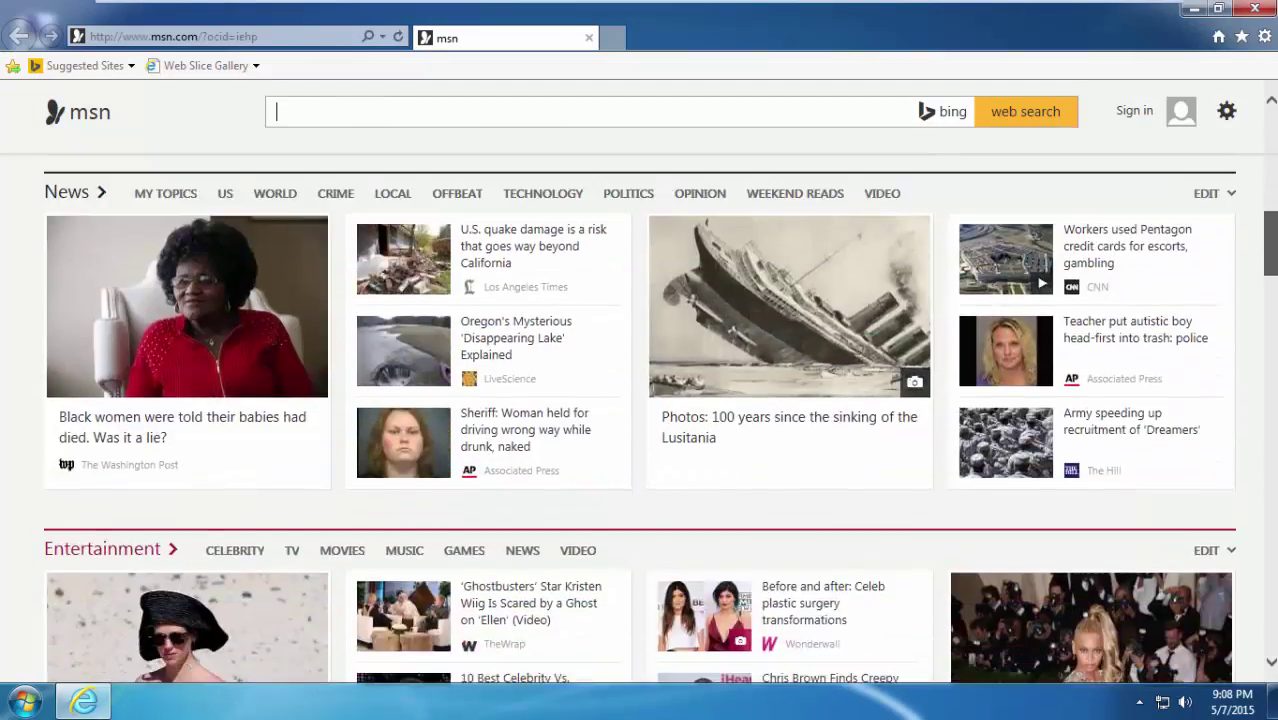
pyautogui.scroll(-20, 640, 420)
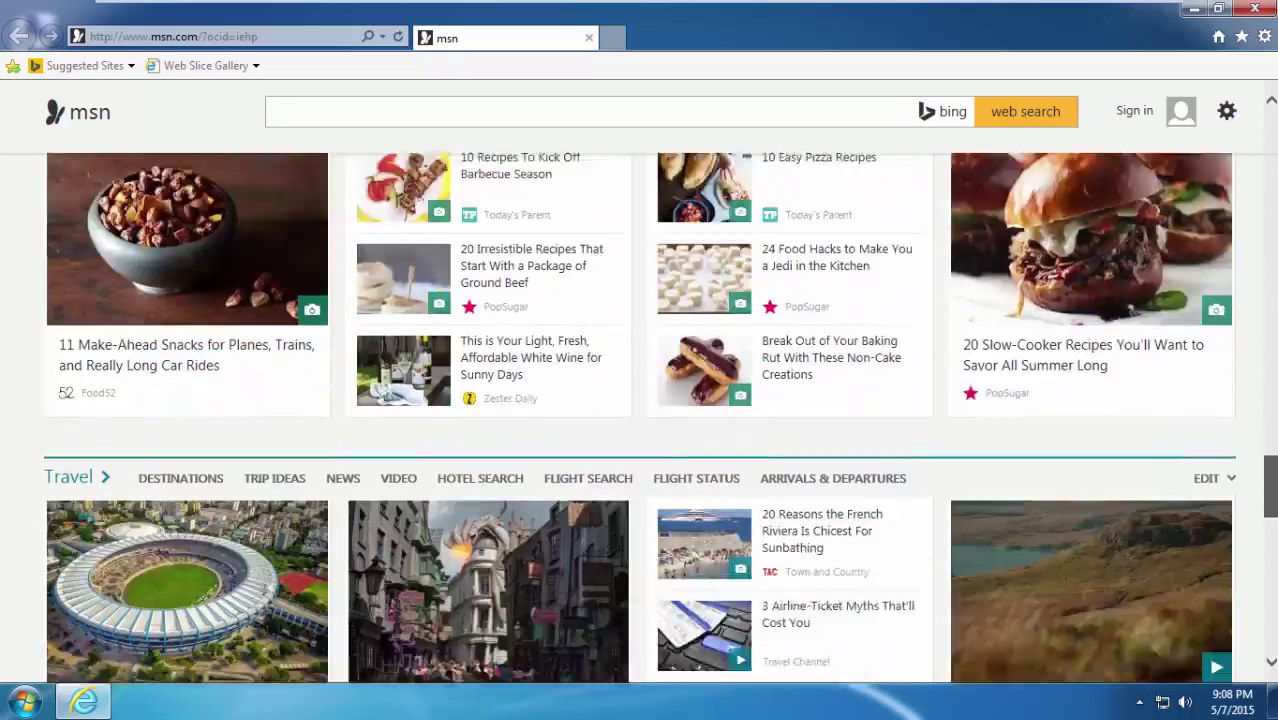
pyautogui.scroll(20, 640, 420)
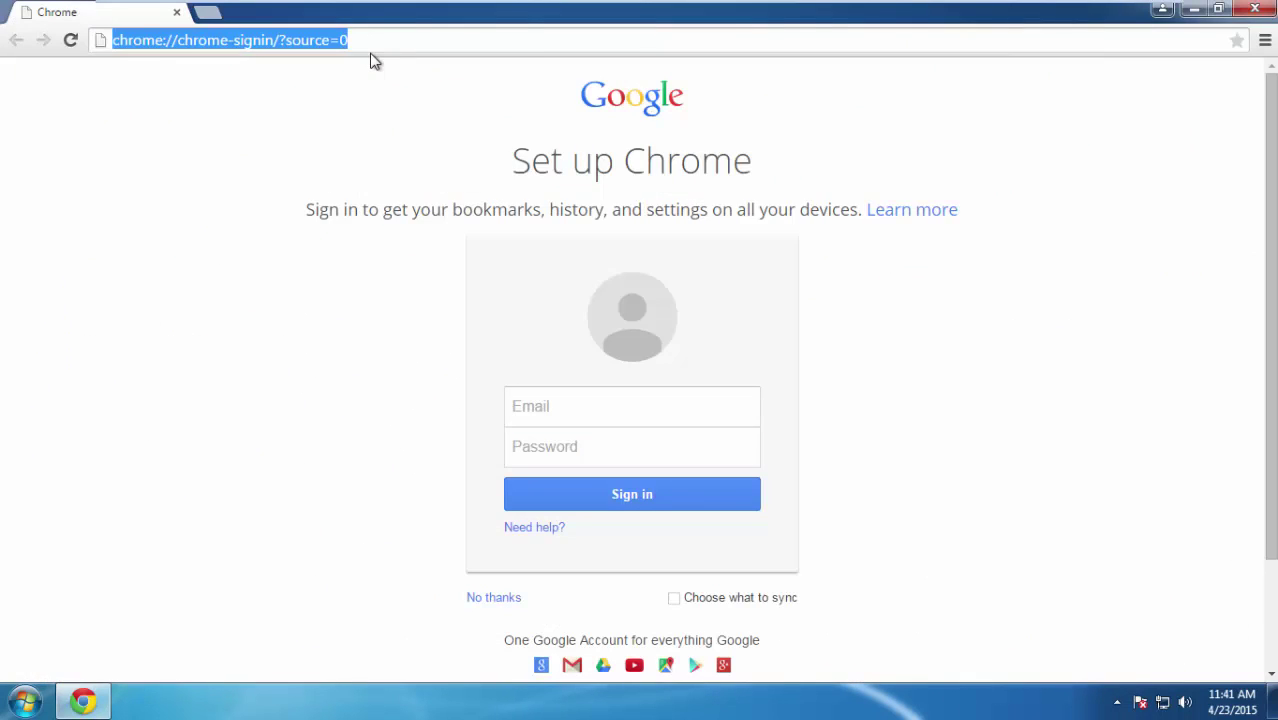
# - Go to howtoremove.guide in Google Chrome and open the PC Optimization Tips article from the site's tips
pyautogui.write('howtoremove.guide')
pyautogui.press('Return')
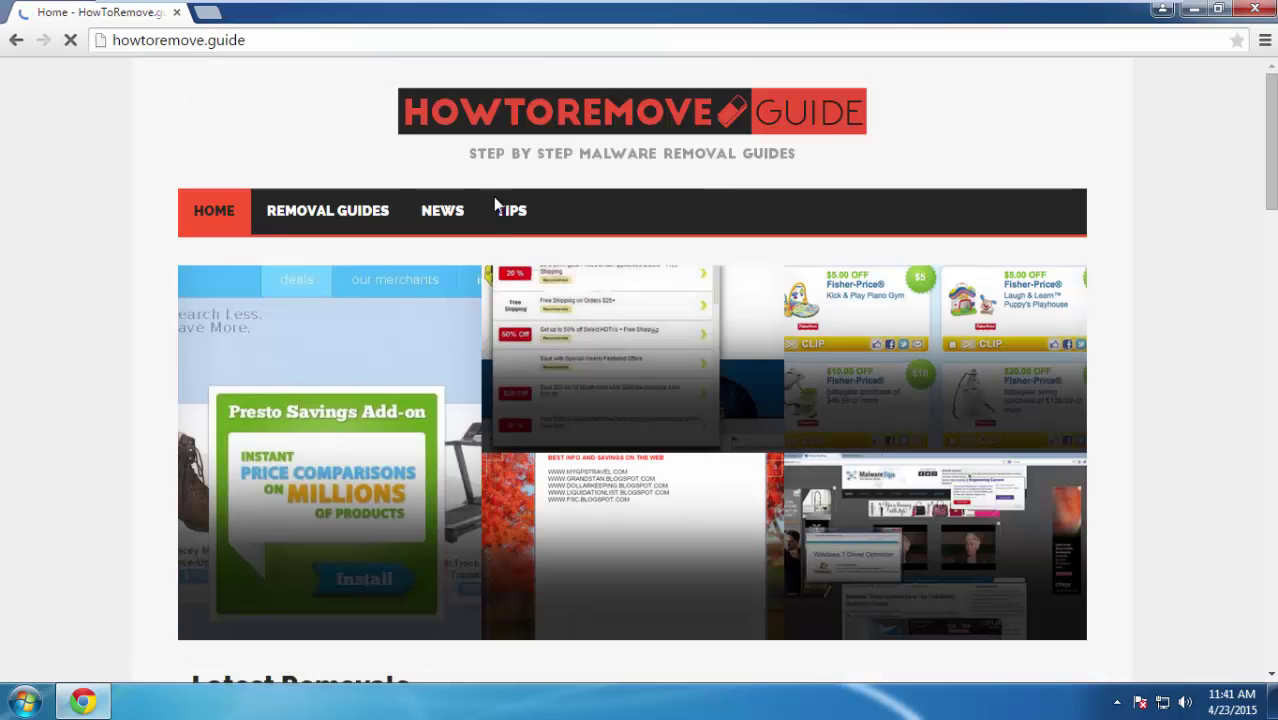
pyautogui.click(503, 216)
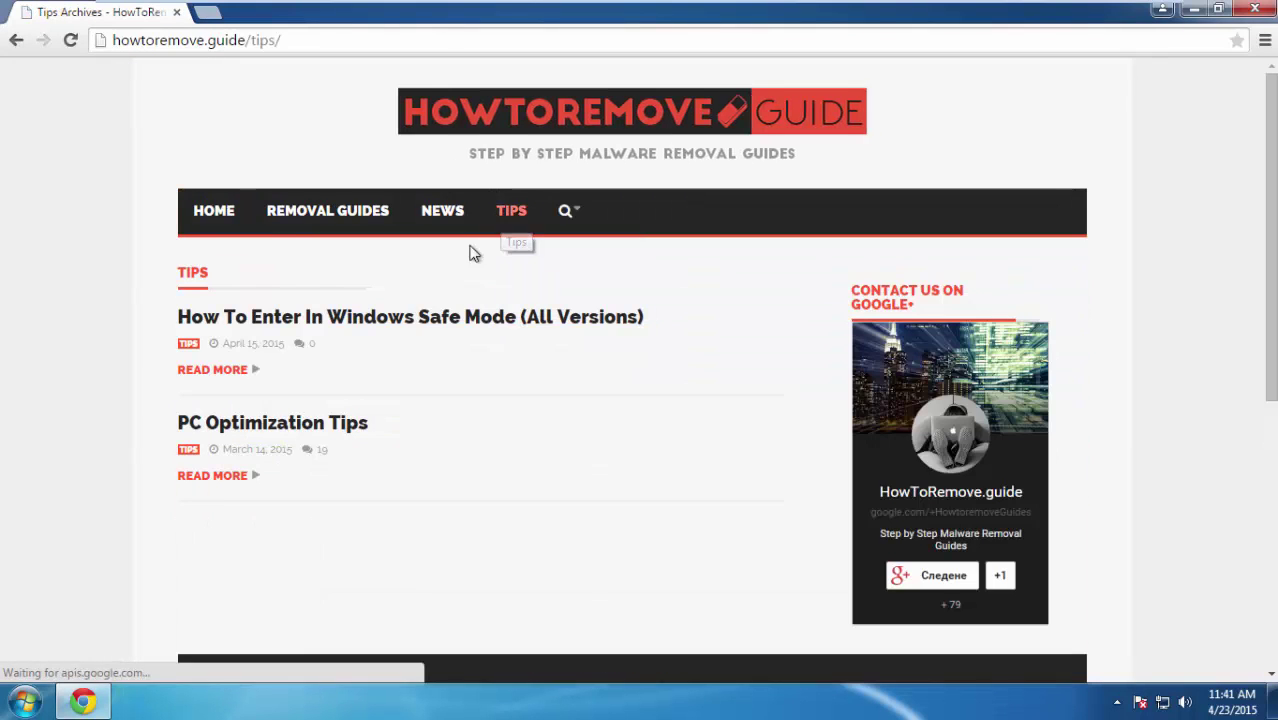
pyautogui.click(248, 440)
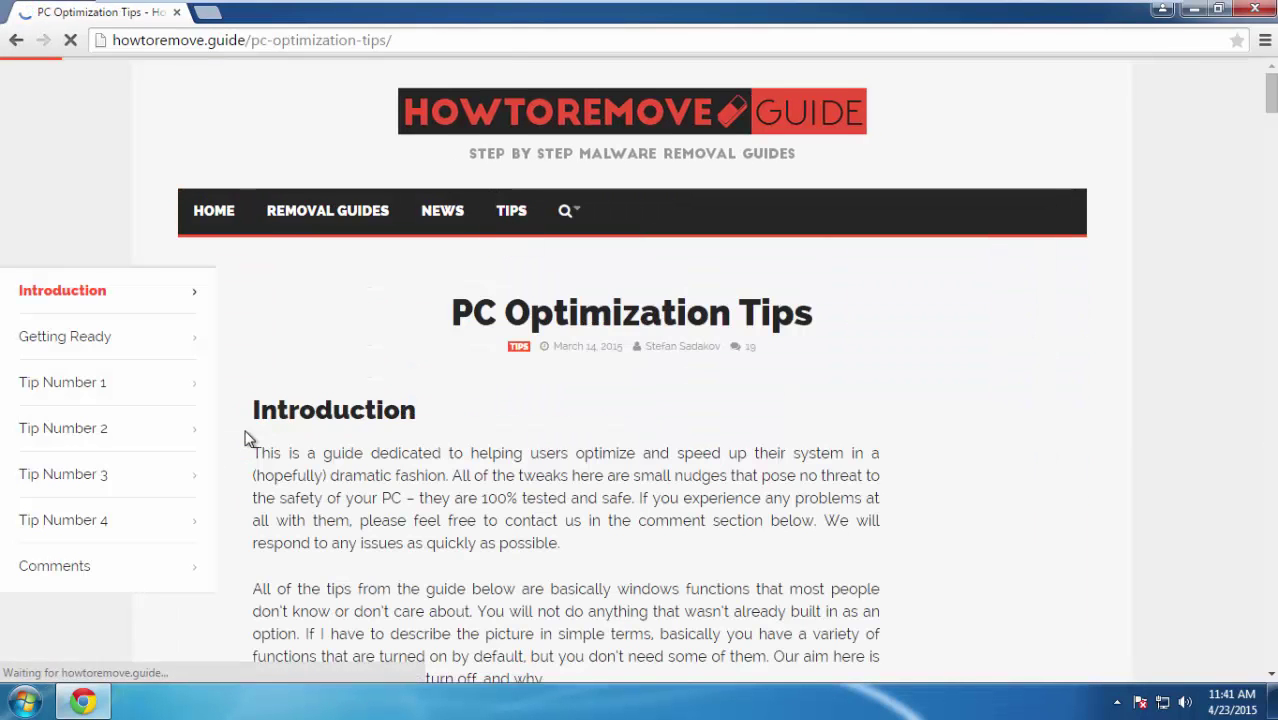
# - Browse the PC Optimization Tips article from the Getting Ready section through Tip Number 3
pyautogui.click(80, 334)
pyautogui.click(86, 208)
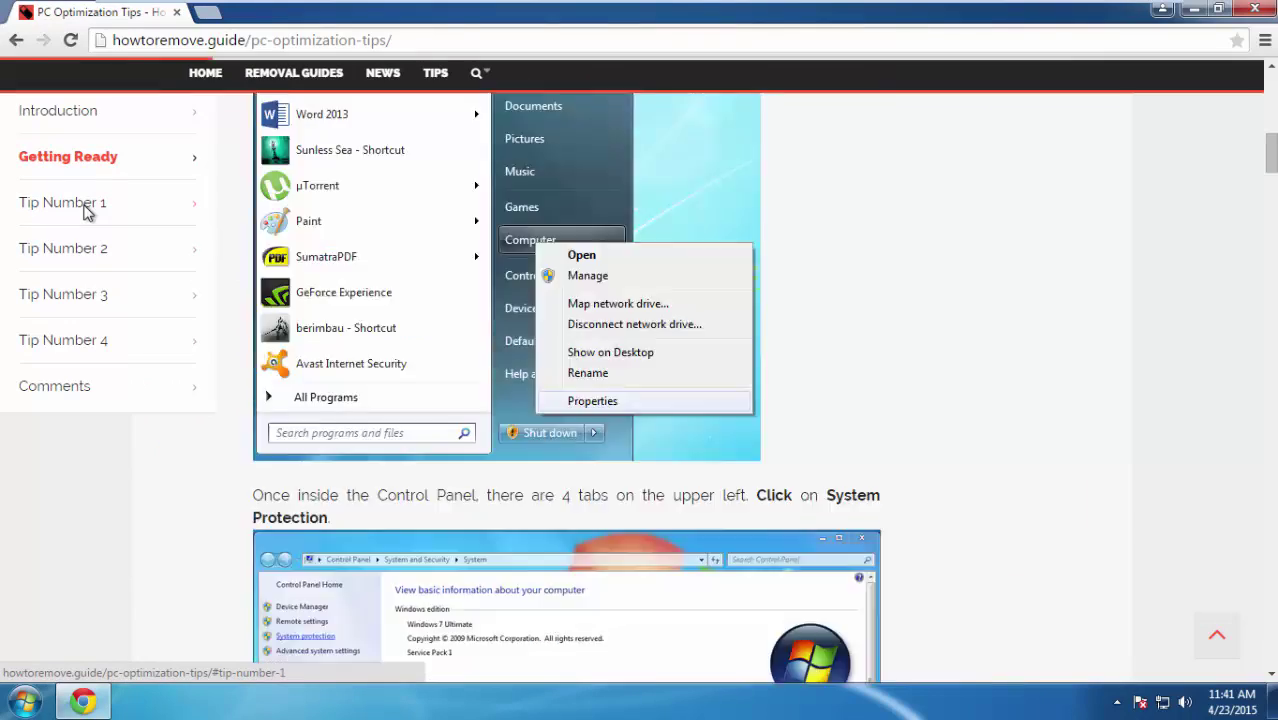
pyautogui.click(75, 242)
pyautogui.click(72, 292)
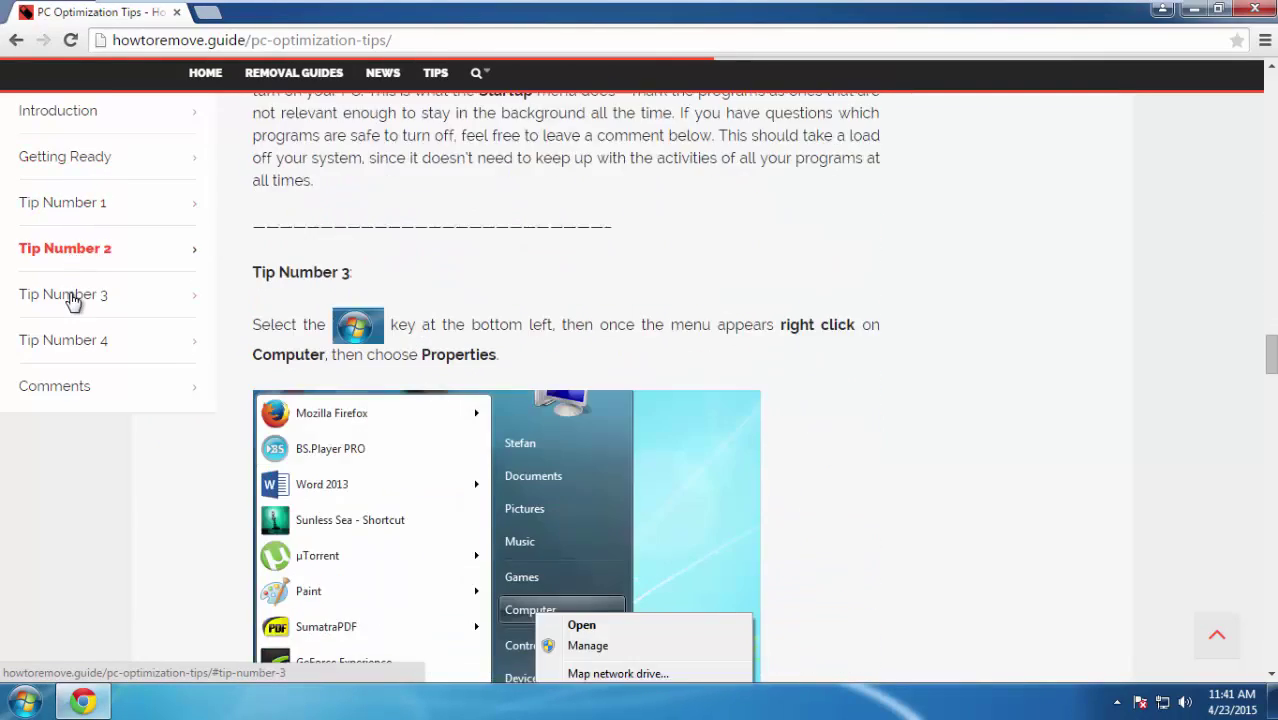